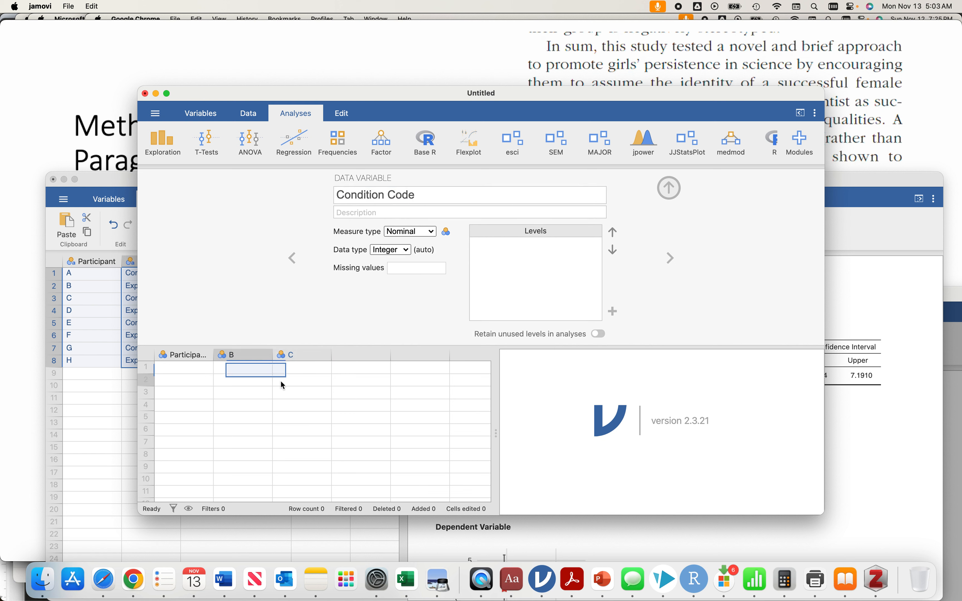
- Name the third data variable, right after Condition Code, Q1
click(394, 194)
key(BackSpace)
text(Qu)
key(BackSpace)
text(1)
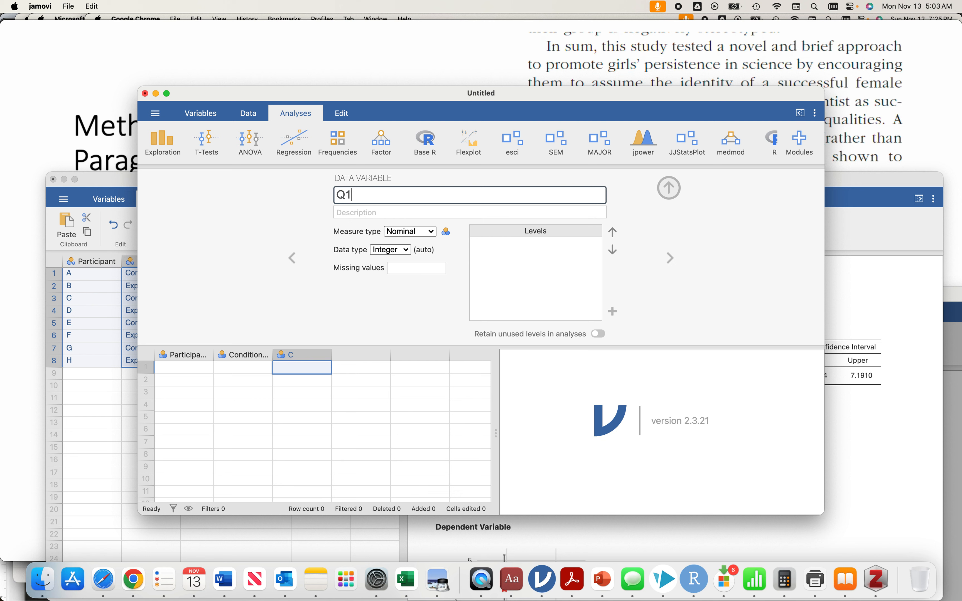
key(Return)
- Add a new data variable named Q2 in the empty column after Q1
click(342, 356)
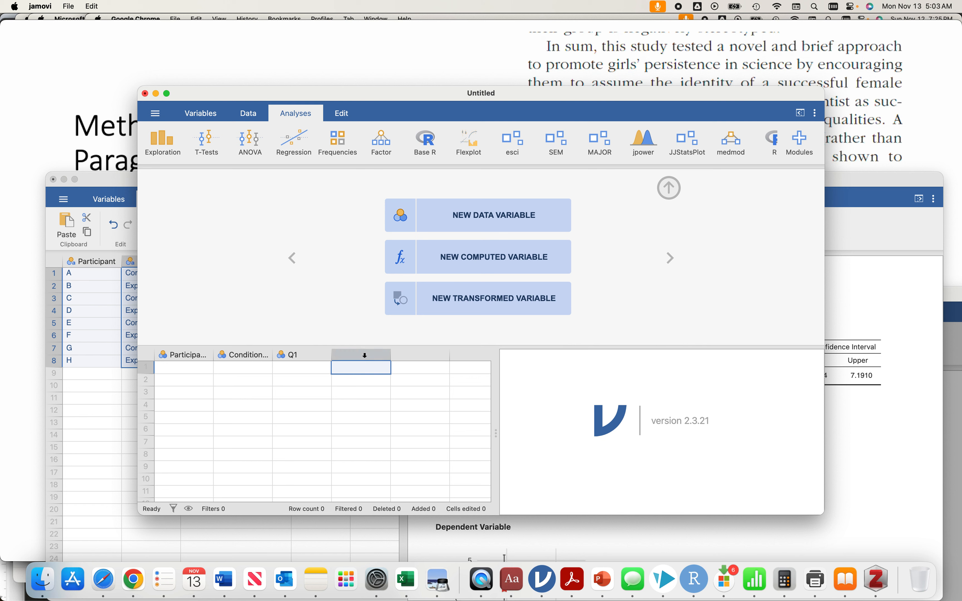
click(455, 219)
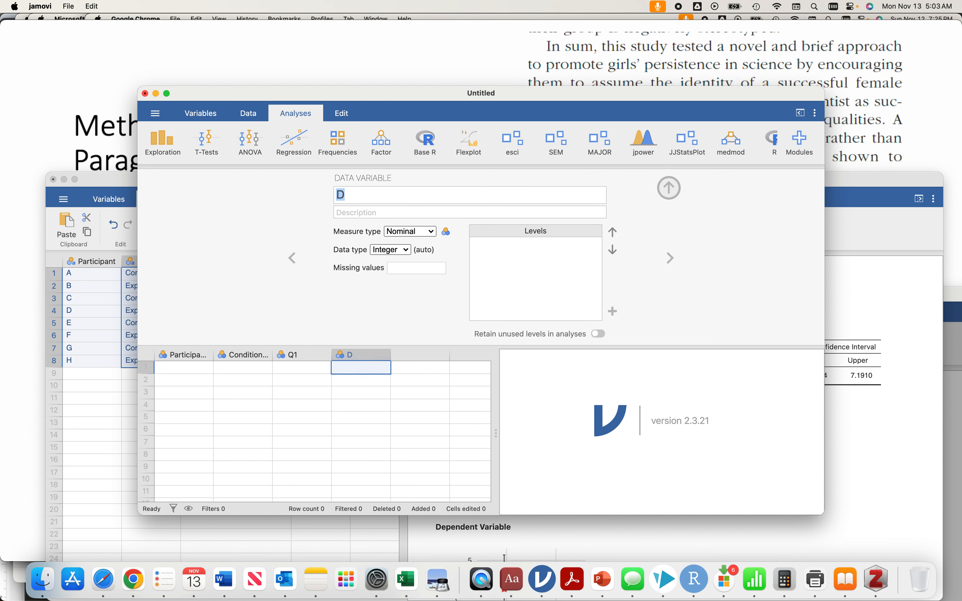
text(Q2)
click(356, 418)
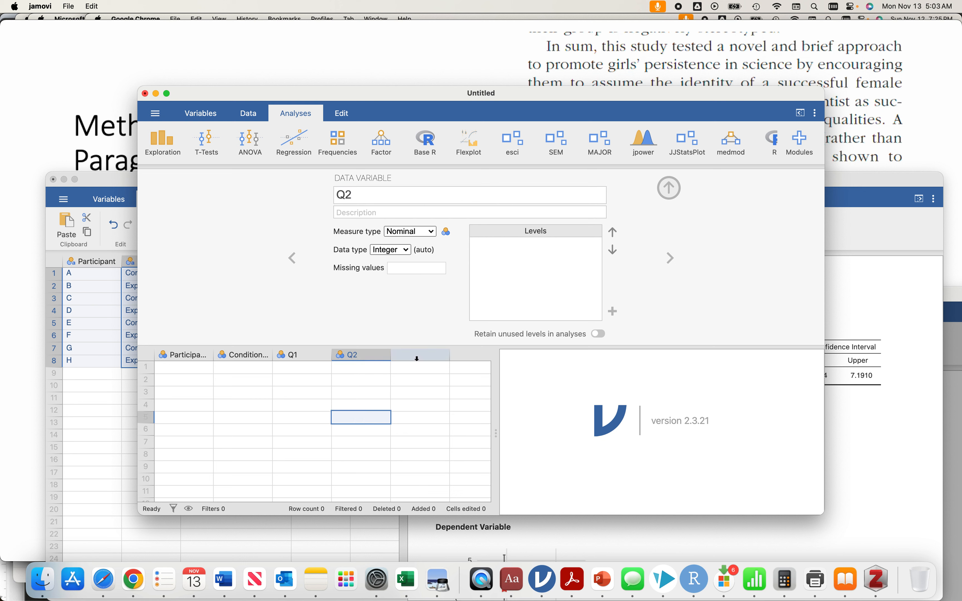
- Add a new data variable named Q3 in the empty column after Q2
click(417, 356)
click(434, 221)
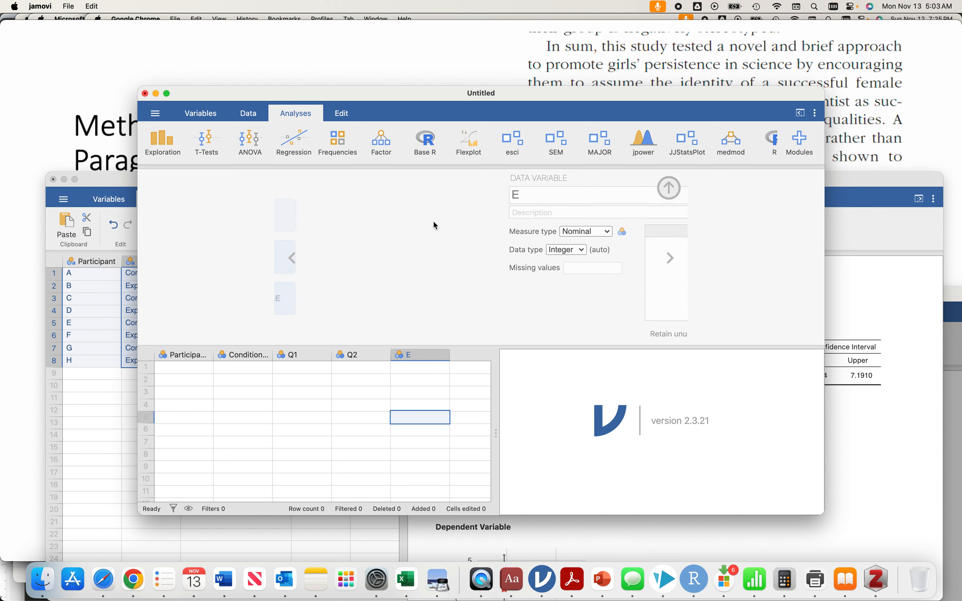
text(Q#)
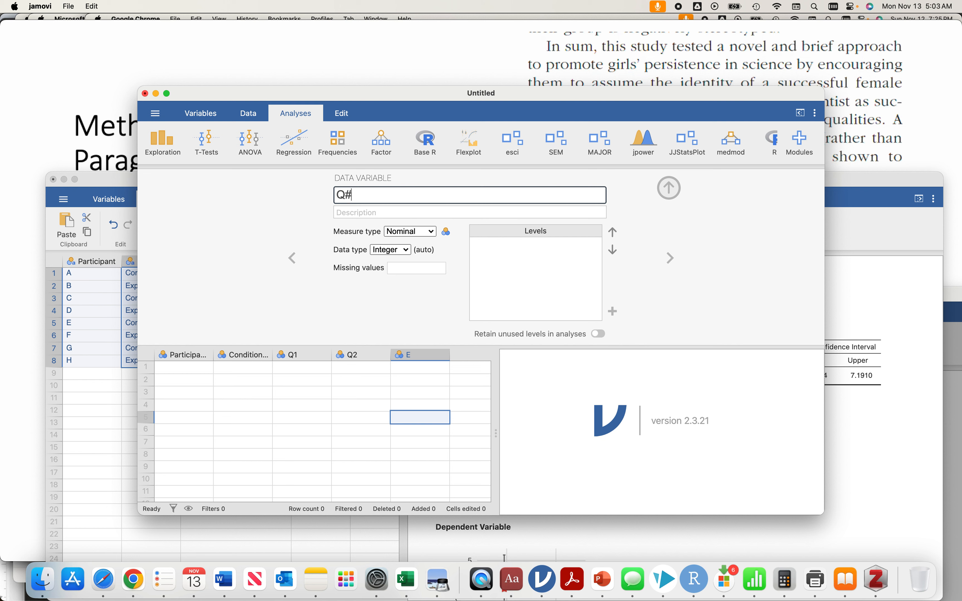
key(BackSpace)
text(3)
key(Return)
click(369, 377)
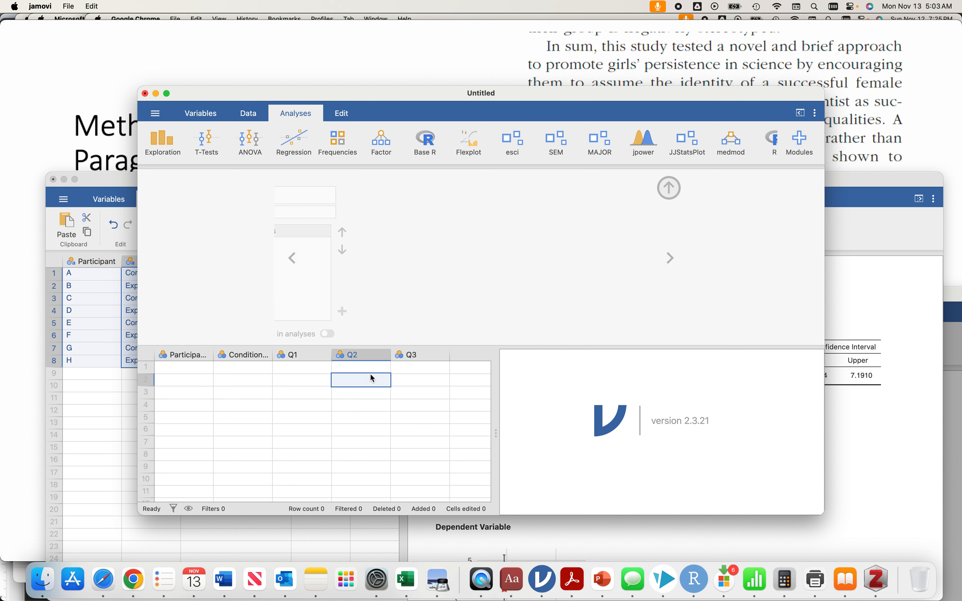
- Add a computed variable named Average Scale in the empty column after Q3
click(469, 355)
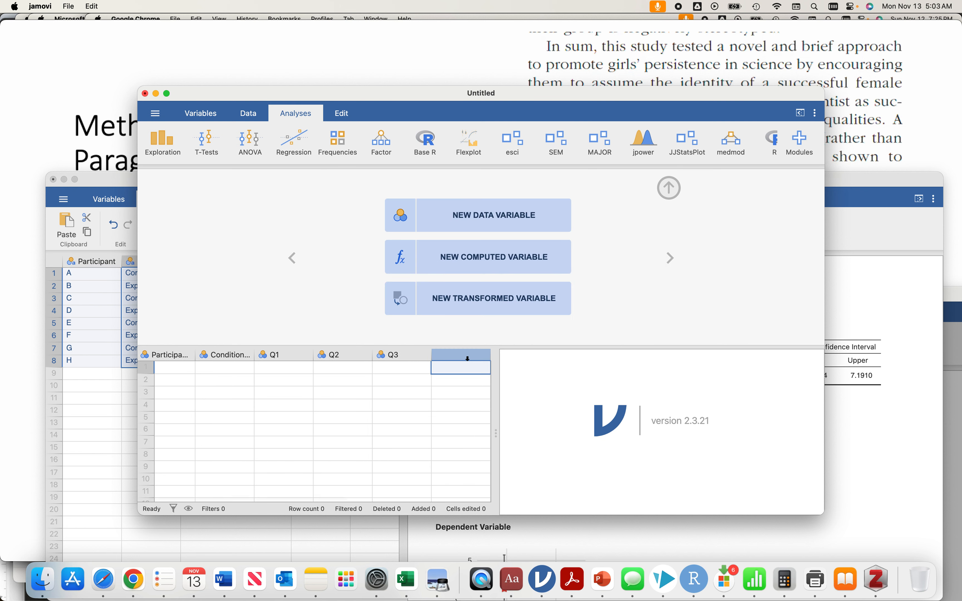
click(455, 256)
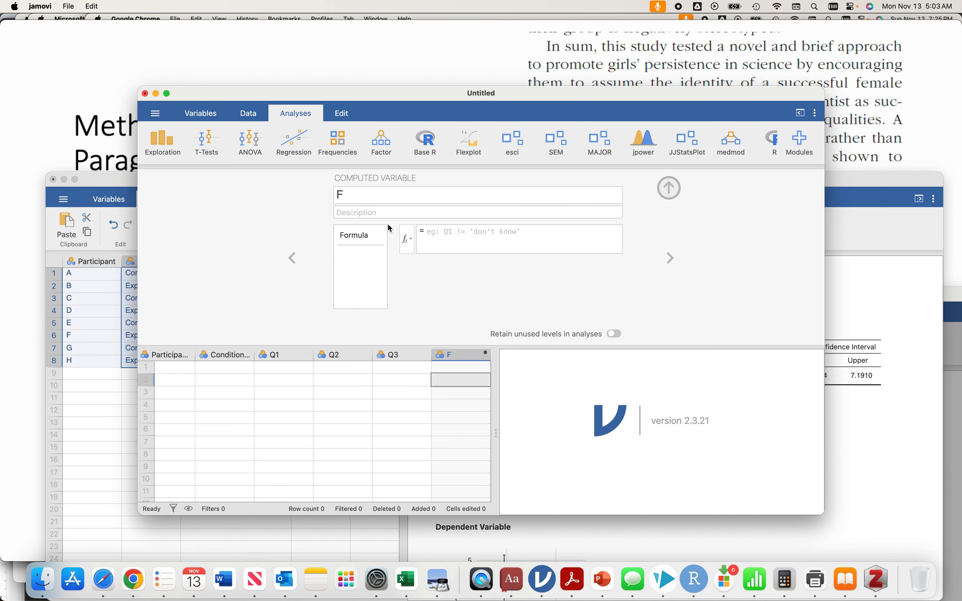
click(382, 199)
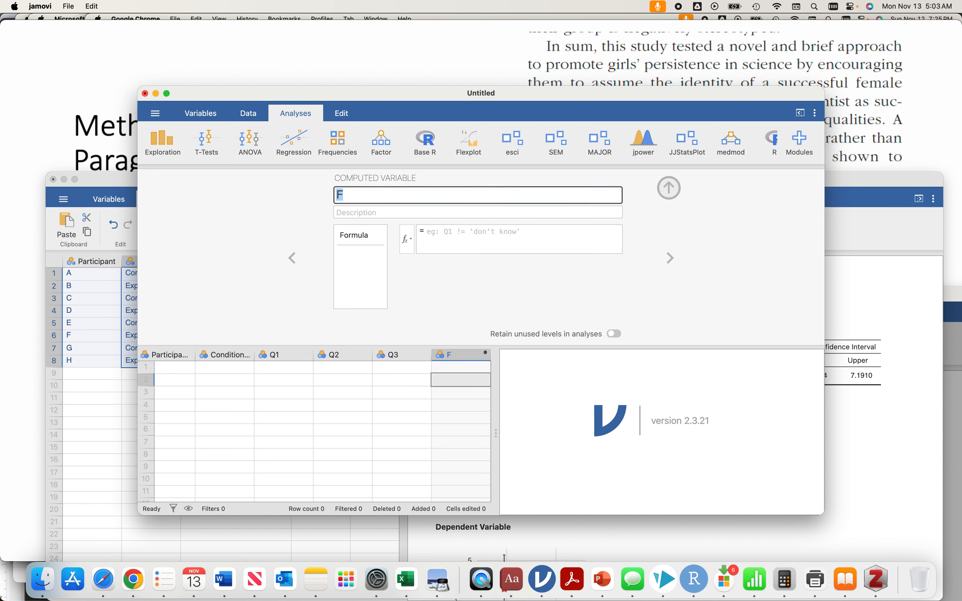
text(Average Scale)
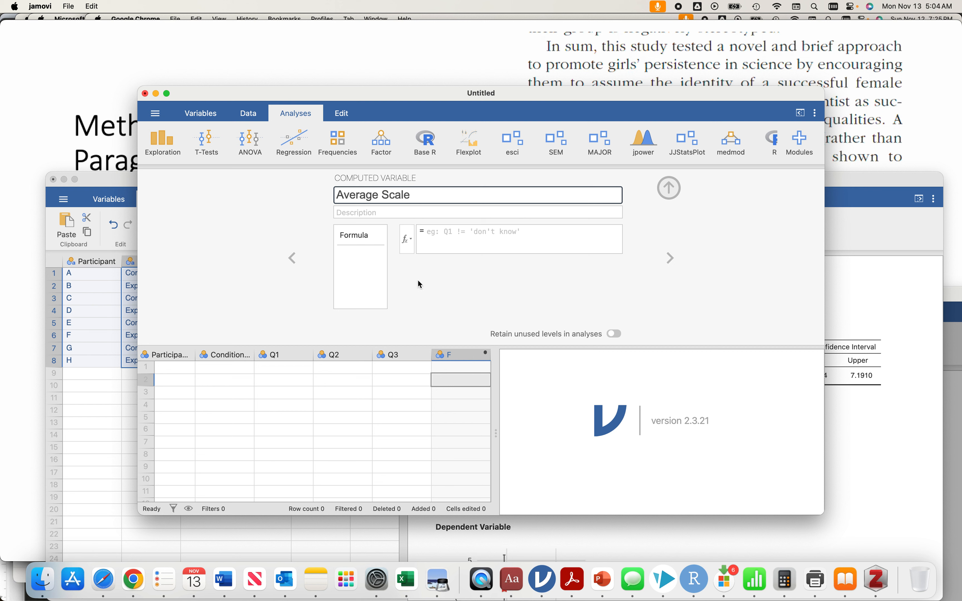
- Build the Average Scale formula as the sum Q1+Q2+Q3
click(410, 240)
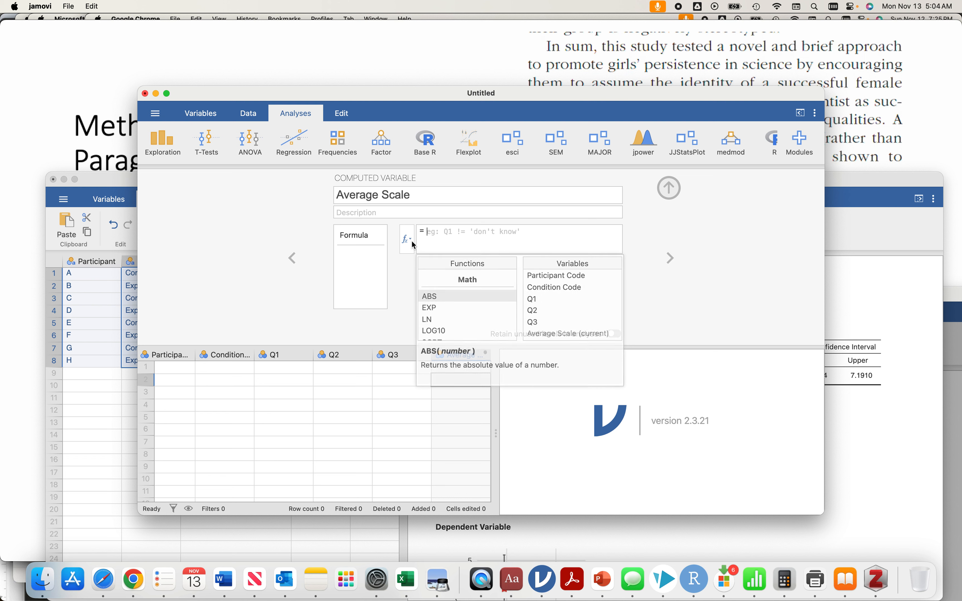
double_click(536, 299)
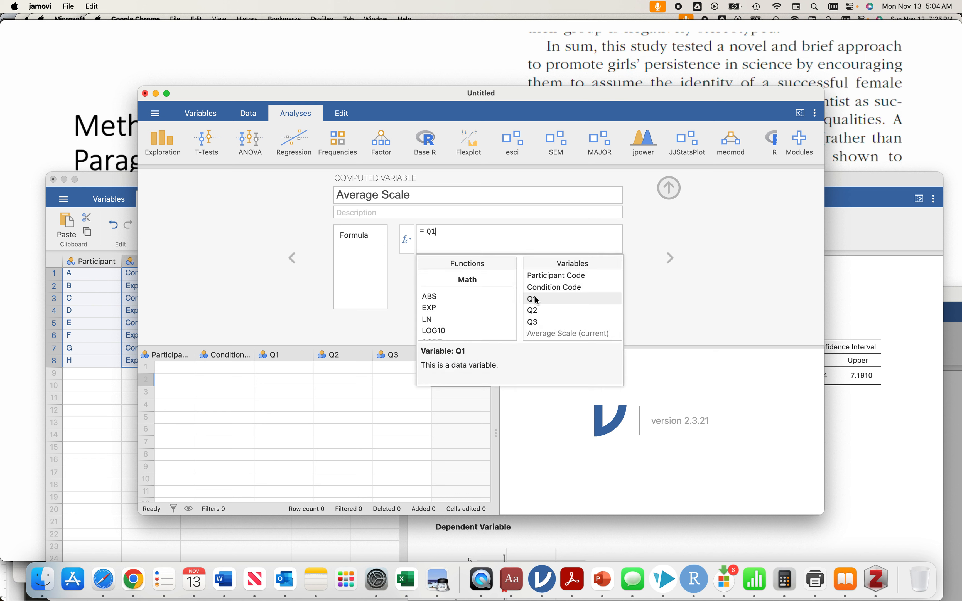
text(+)
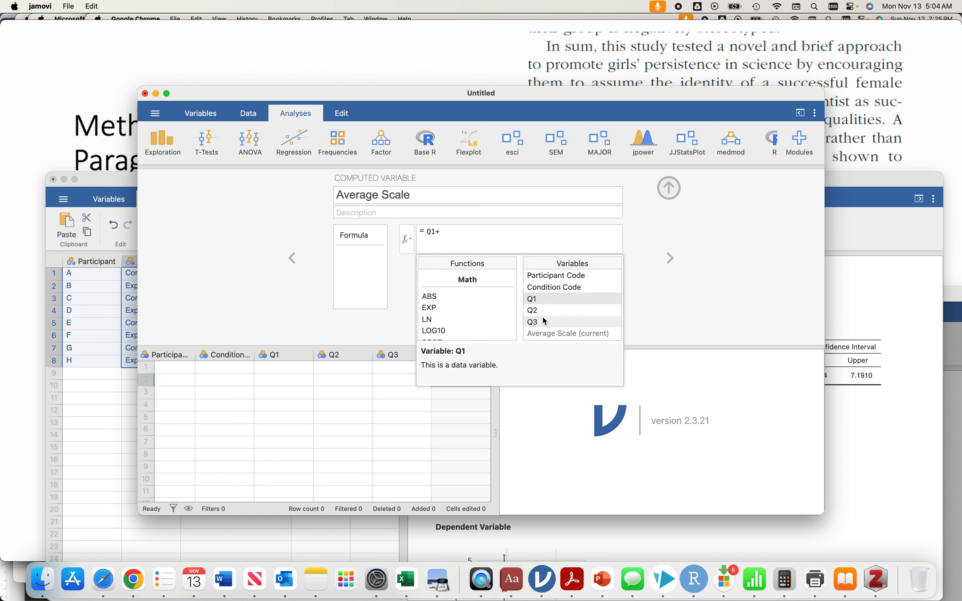
double_click(539, 312)
text(+)
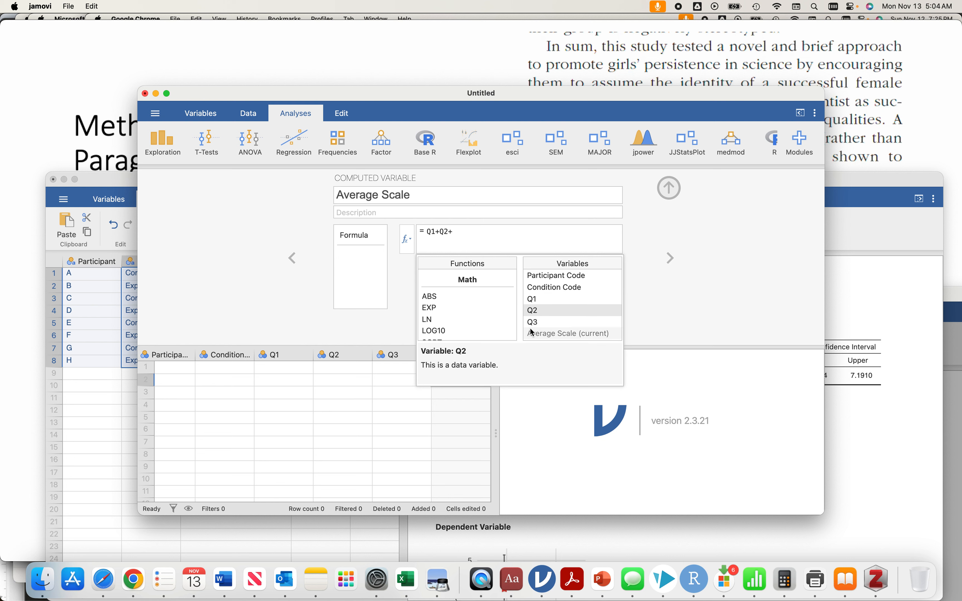
double_click(533, 323)
- Enclose the sum in the Average Scale formula in parentheses and divide it by 3, giving (Q1+Q2+Q3)/3
click(410, 247)
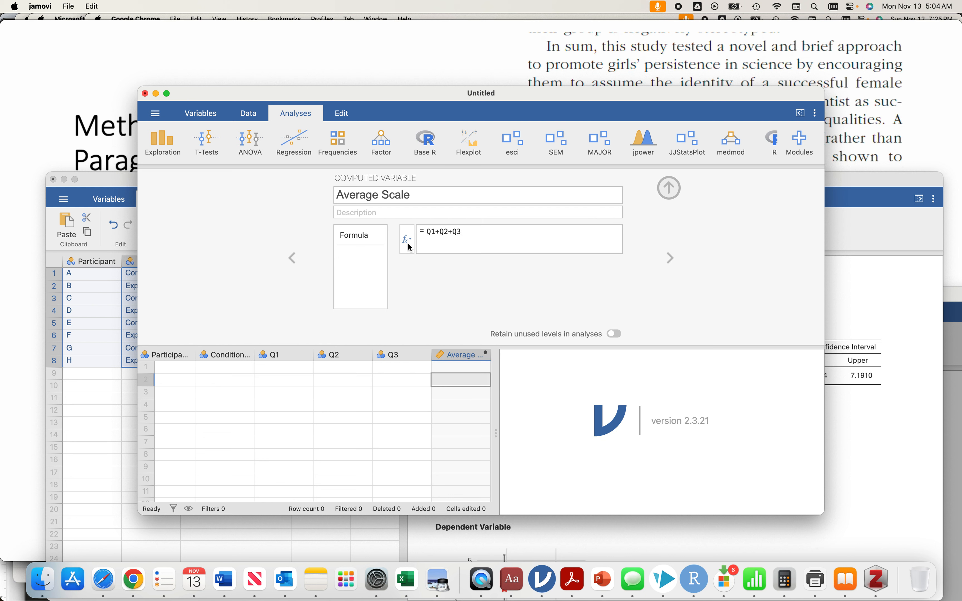
click(410, 248)
click(429, 232)
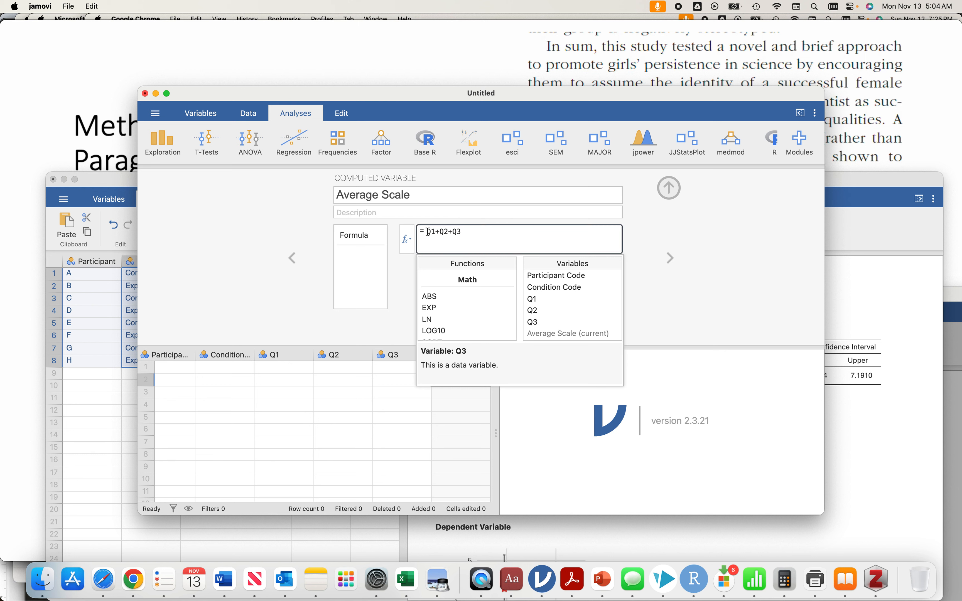
text(()
click(468, 232)
text()/3)
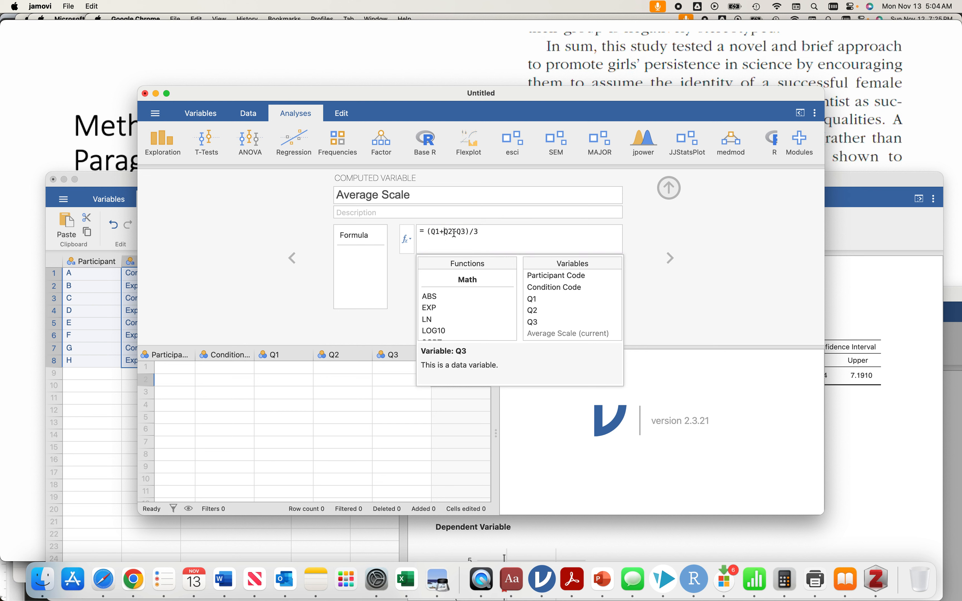
- Reverse-score Q2 in the Average Scale formula by changing it to (Q1+6-Q2+Q3)/3
click(445, 232)
text(6-)
key(Return)
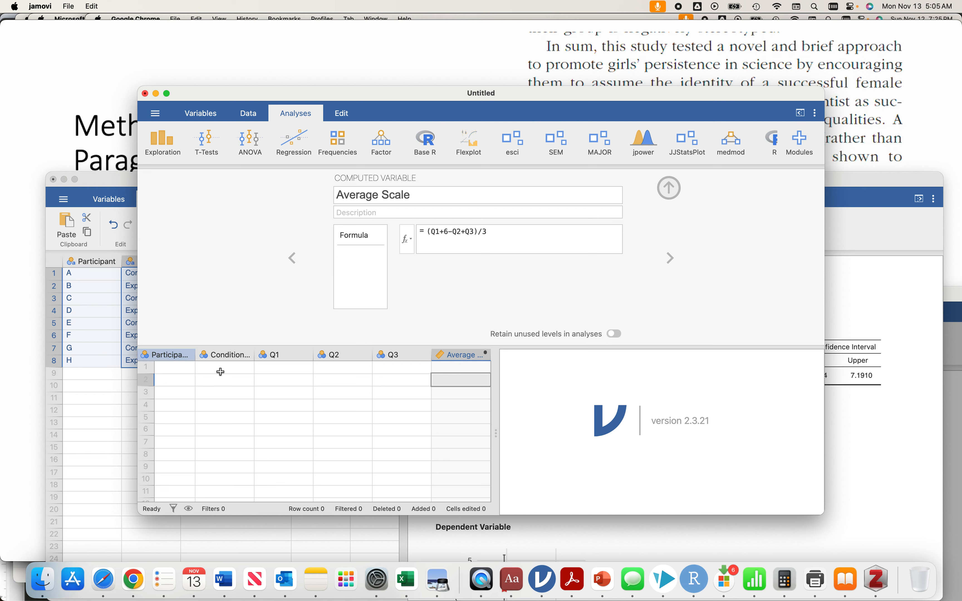
- Fill row 1 with participant A, condition Control, and Q1 to Q3 scores 1, 5 and 1
click(197, 369)
text(A)
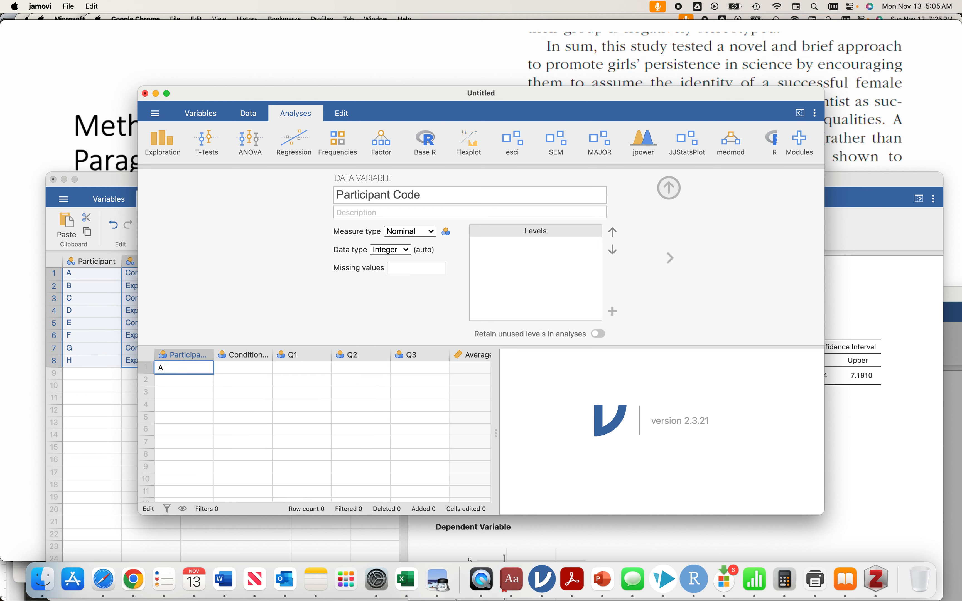
click(258, 371)
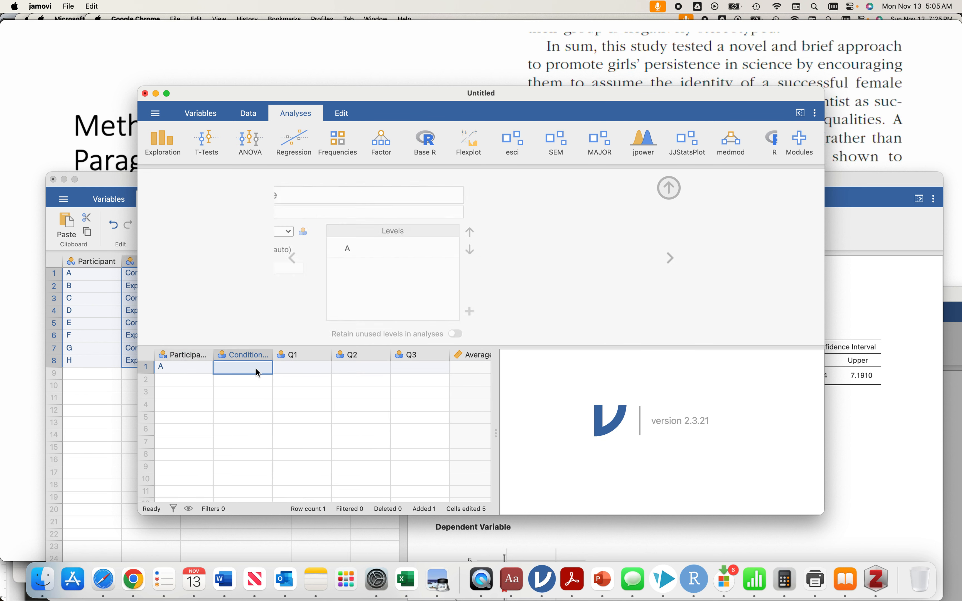
text(Control)
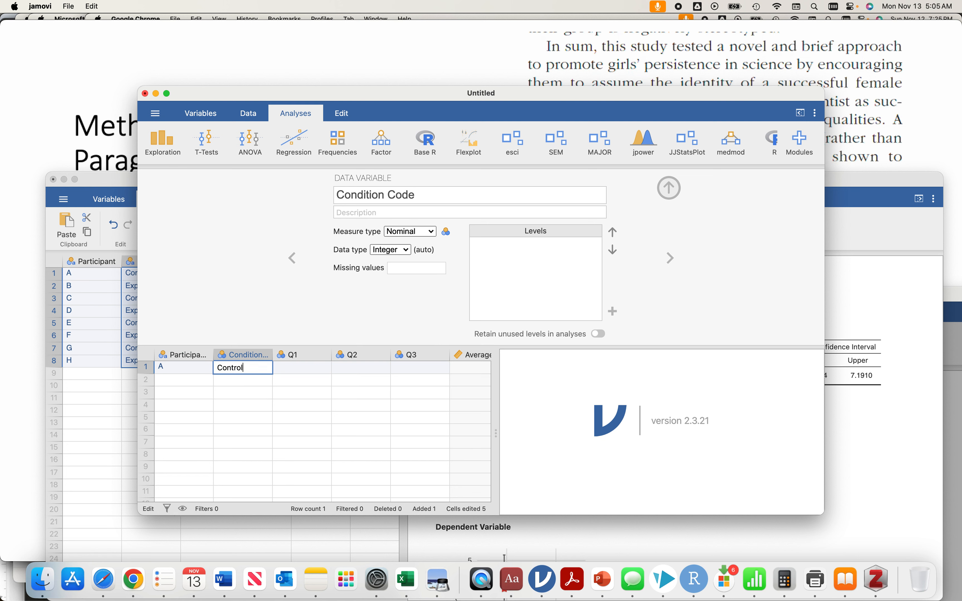
key(Tab)
text(1)
key(Tab)
text(5)
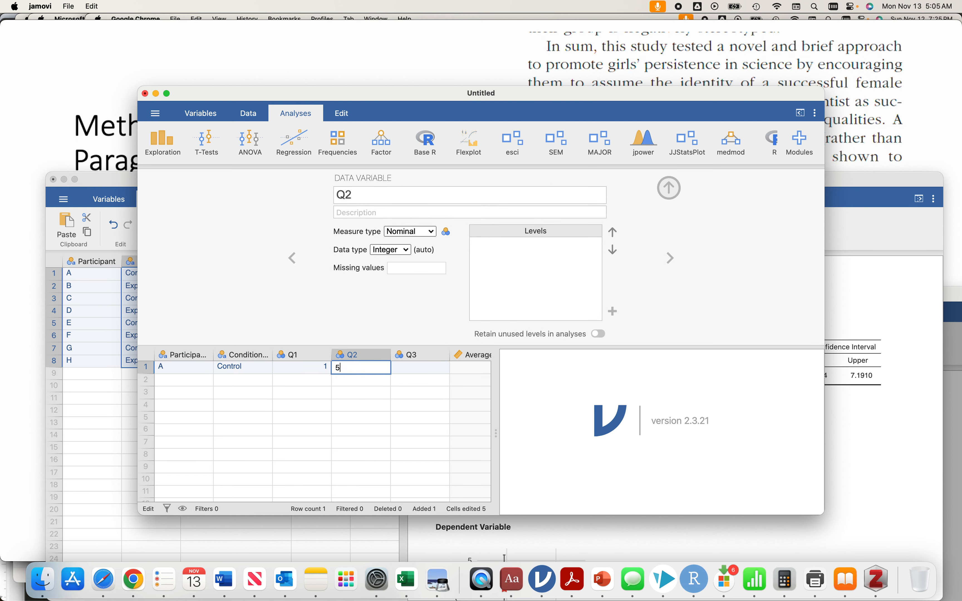
key(Tab)
text(1)
click(287, 405)
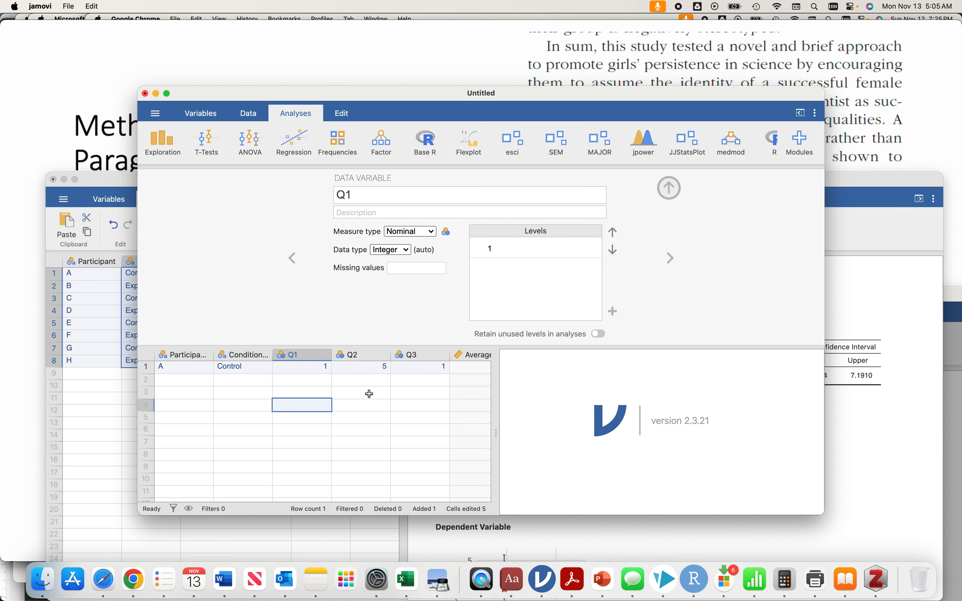
scroll(370, 393, right, 5)
scroll(378, 391, left, 5)
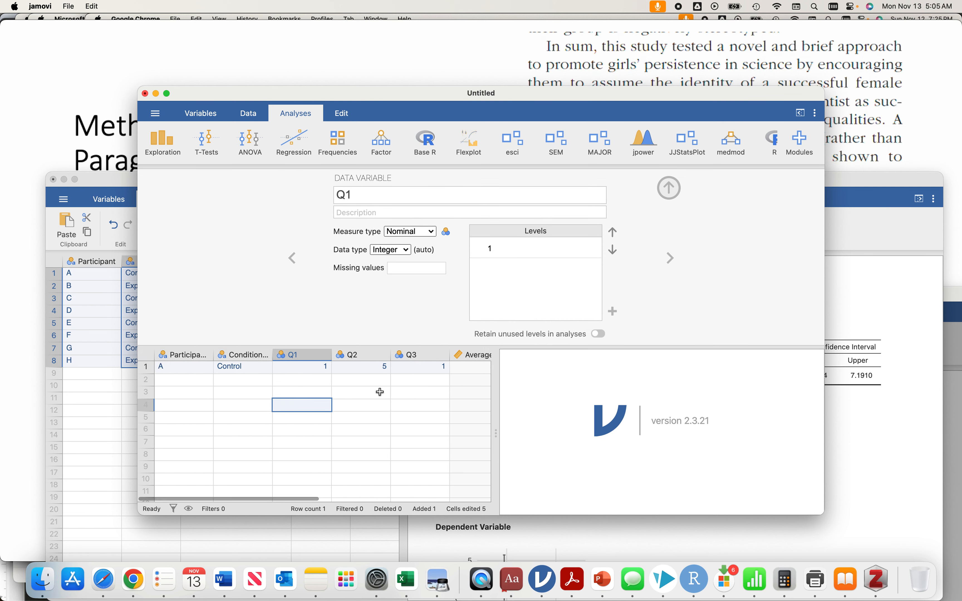
- Fill row 2 with participant B, condition Exper, and Q1 to Q3 scores 5, 1 and 5
click(182, 380)
text(B)
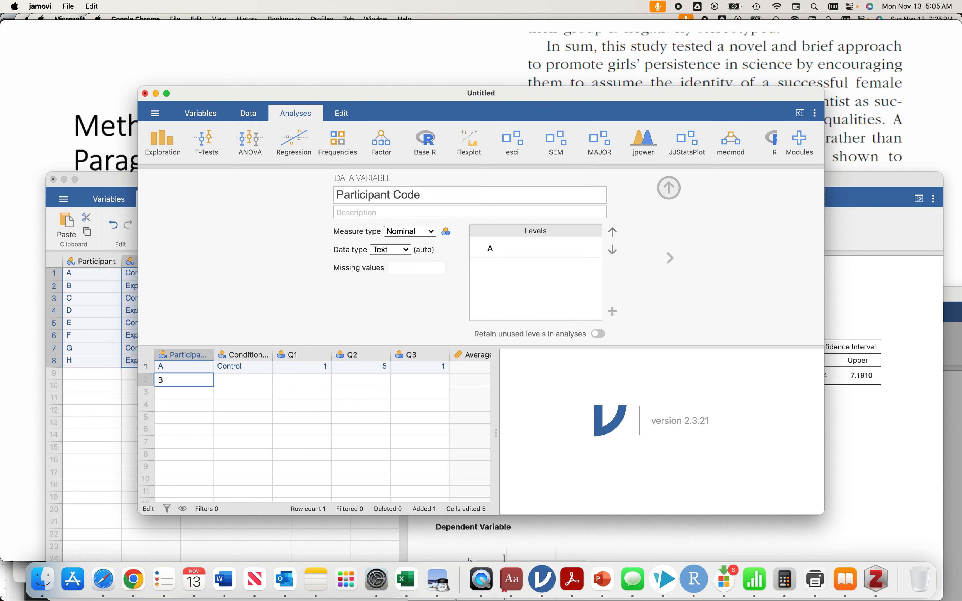
click(235, 382)
text(Exper)
click(306, 381)
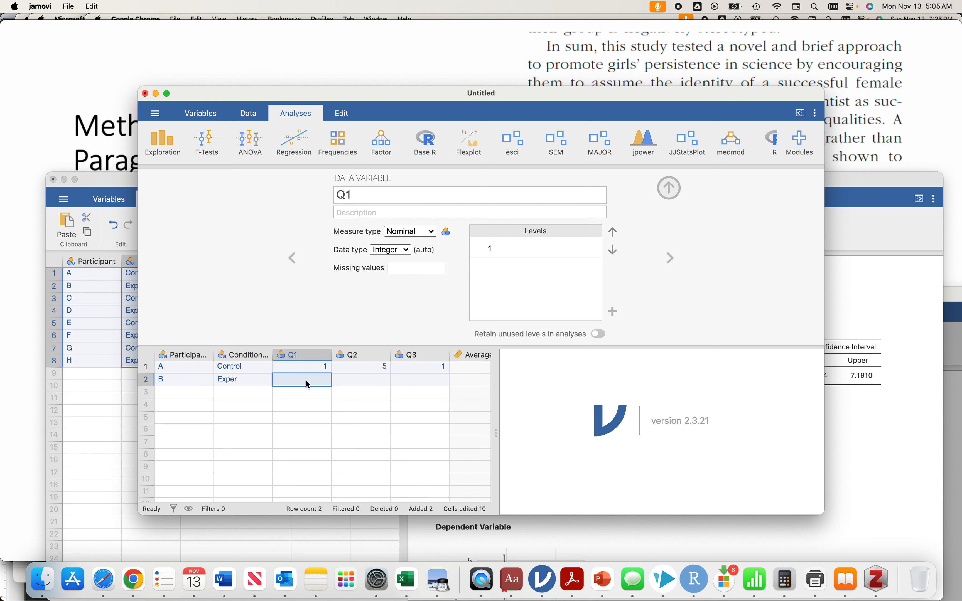
text(5)
click(356, 381)
text(1)
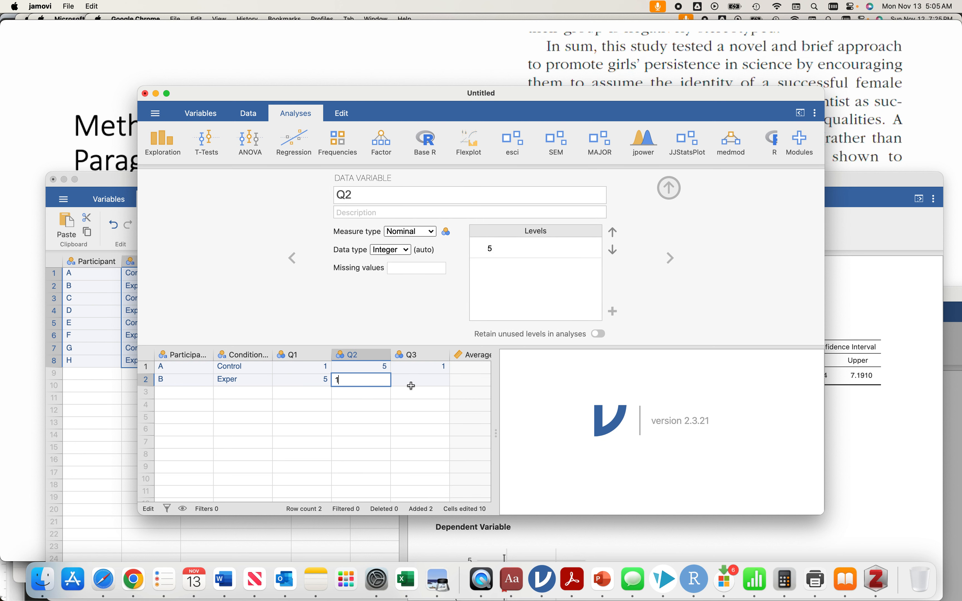
click(413, 385)
text(5)
click(432, 402)
scroll(432, 402, right, 2)
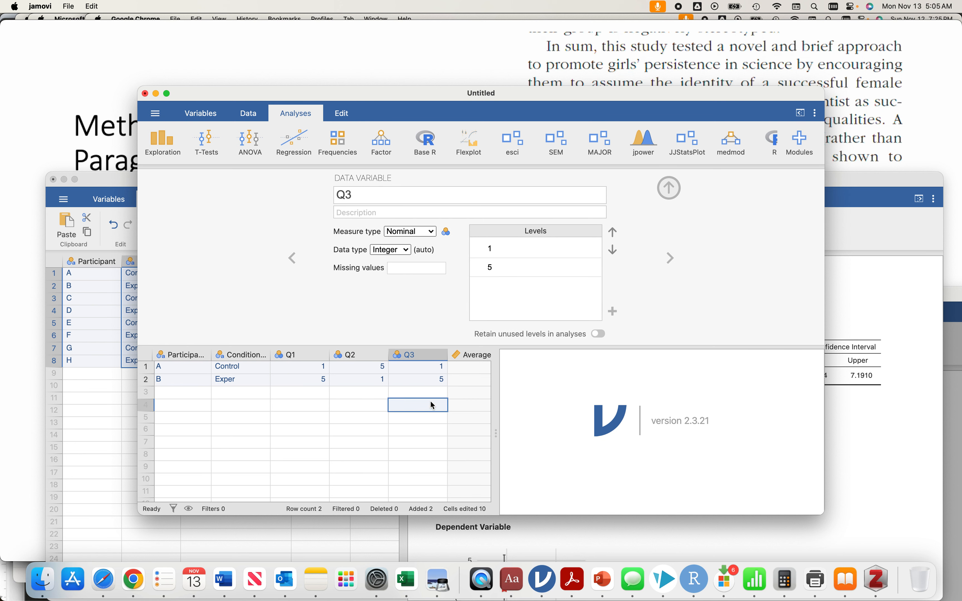
scroll(431, 401, left, 2)
- Fill row 3 with participant C, condition Control, and Q1 to Q3 scores 2, 4 and 2
click(185, 397)
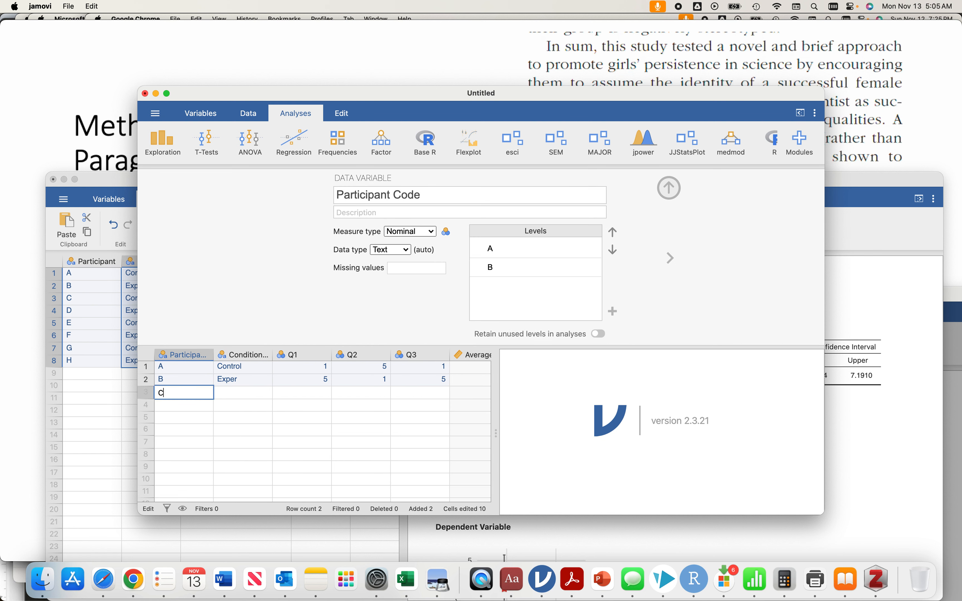
text(C)
click(222, 398)
text(Contr)
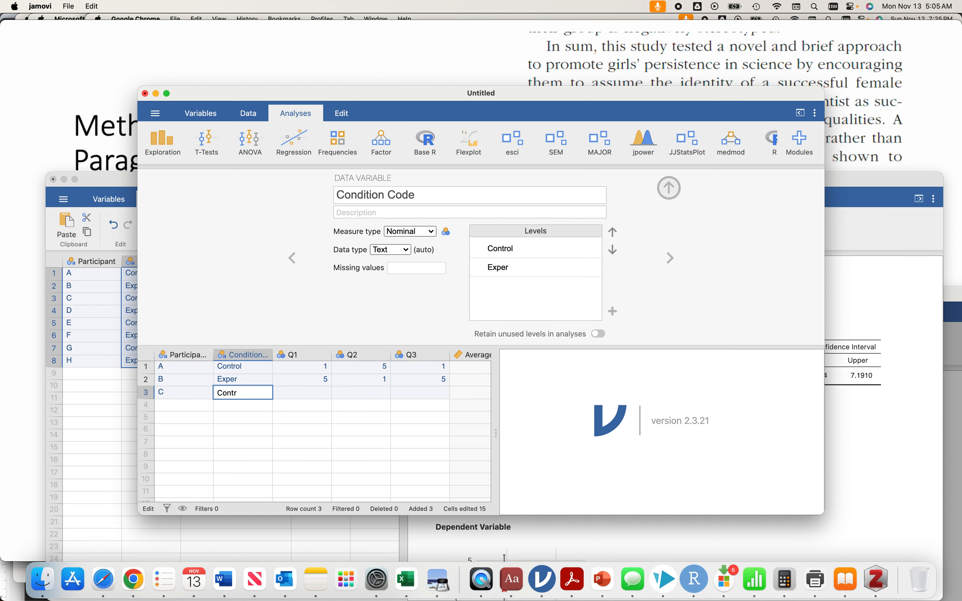
text(ol)
click(303, 397)
text(2)
click(365, 394)
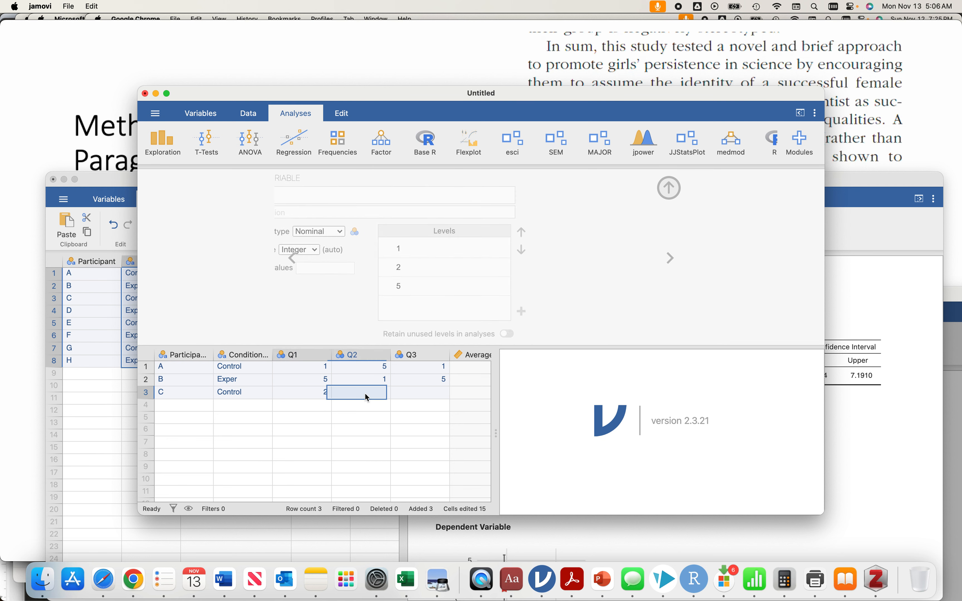
text(4)
click(419, 393)
text(2)
click(416, 413)
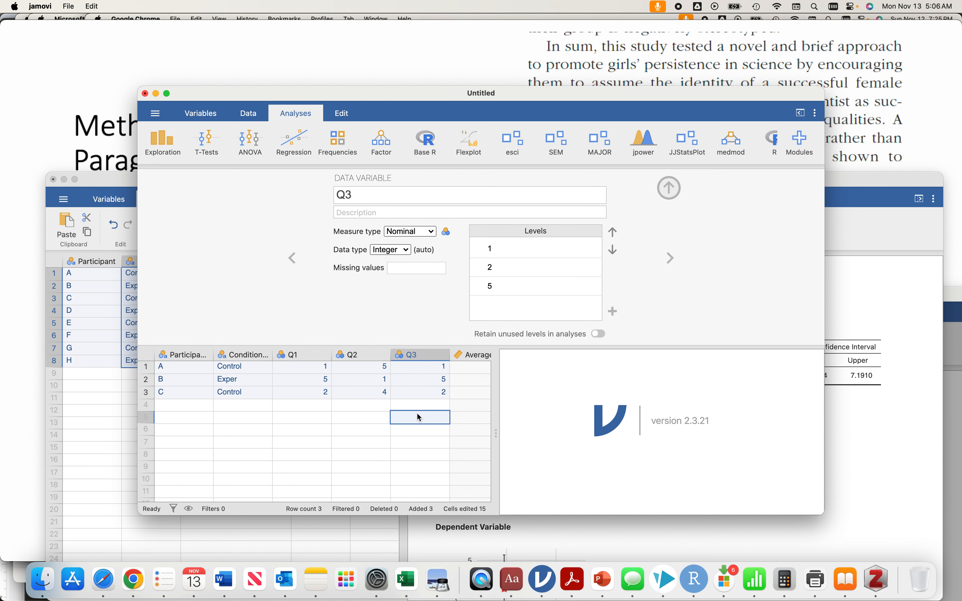
scroll(417, 413, right, 3)
scroll(418, 414, left, 3)
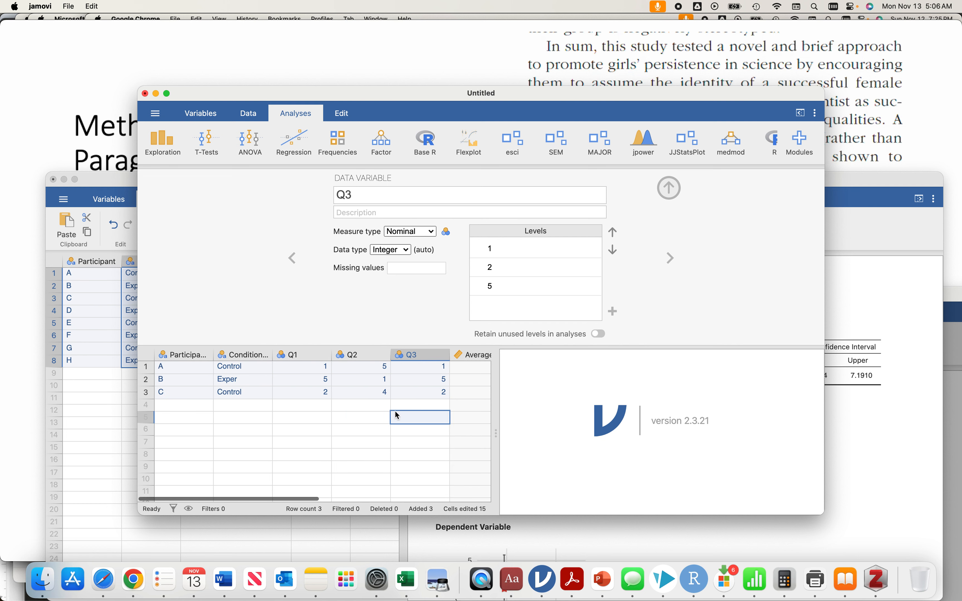
scroll(444, 370, right, 2)
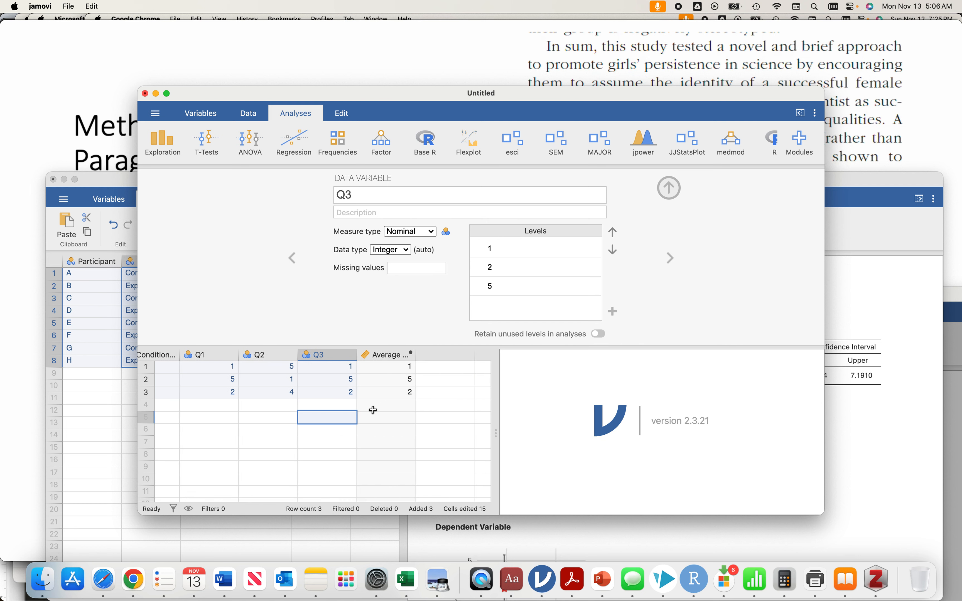
- Fill row 4 with participant D, condition Exper, and Q1 to Q3 scores 4, 2 and 4
scroll(374, 407, left, 2)
click(162, 405)
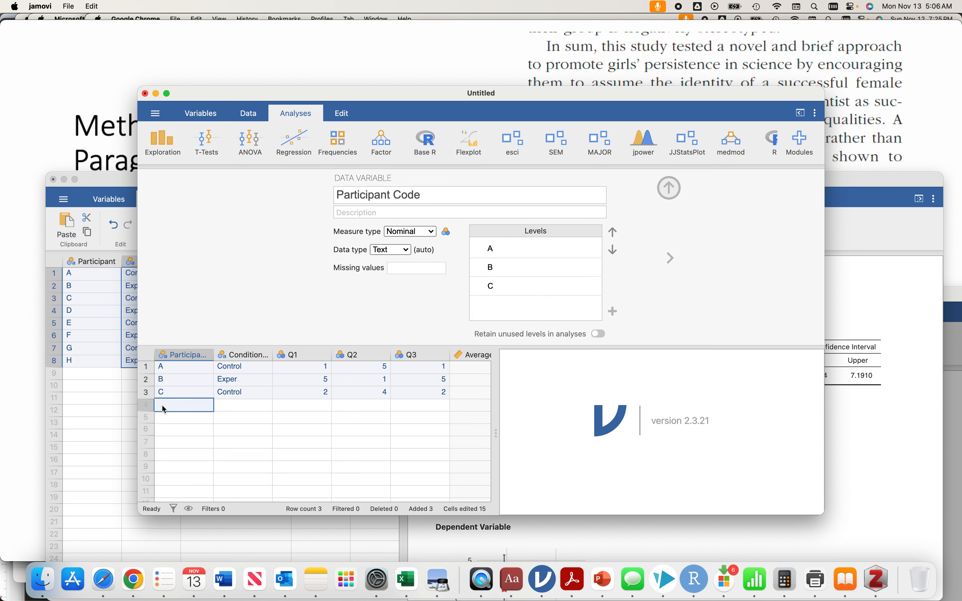
text(D)
click(233, 410)
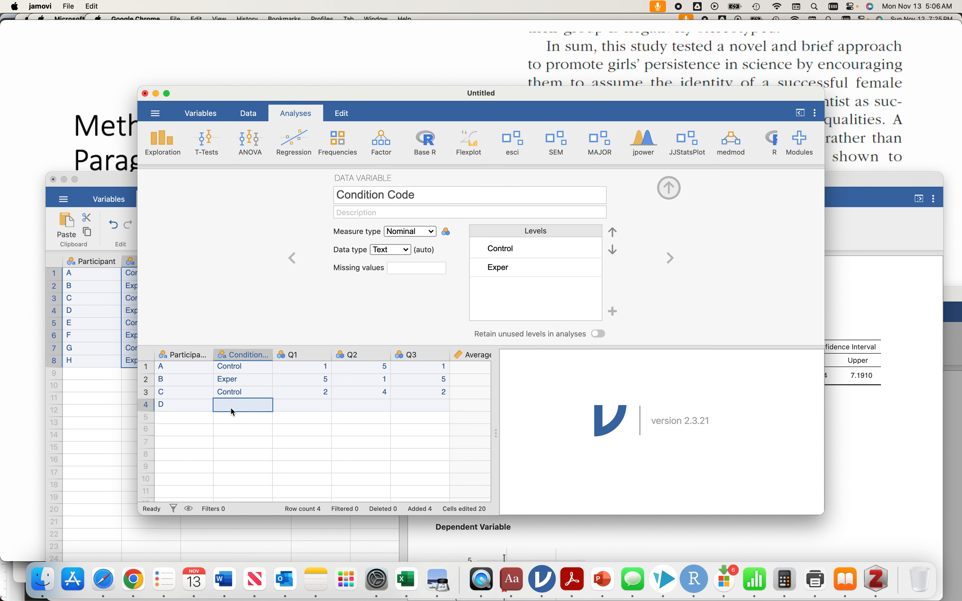
text(Exper)
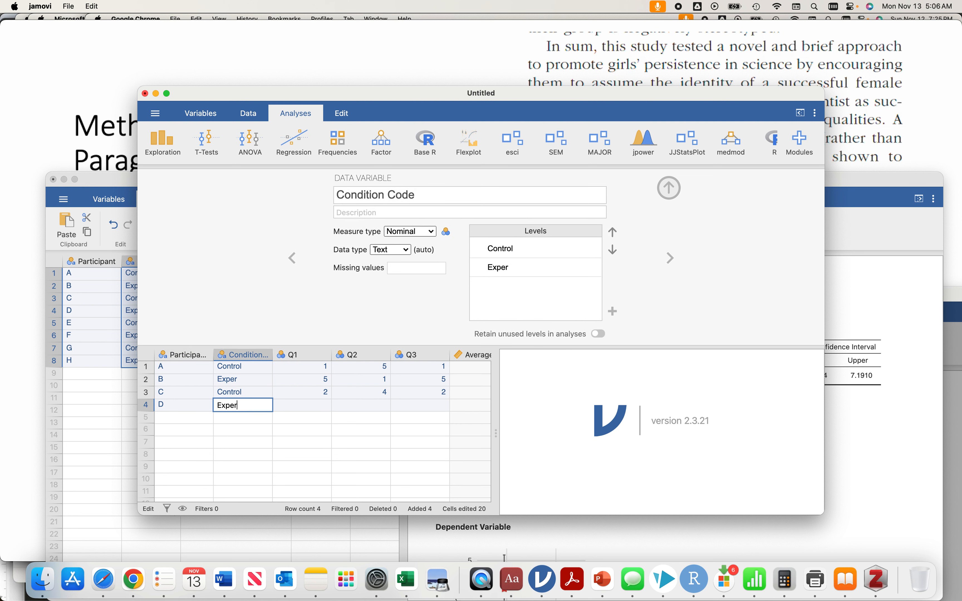
click(303, 404)
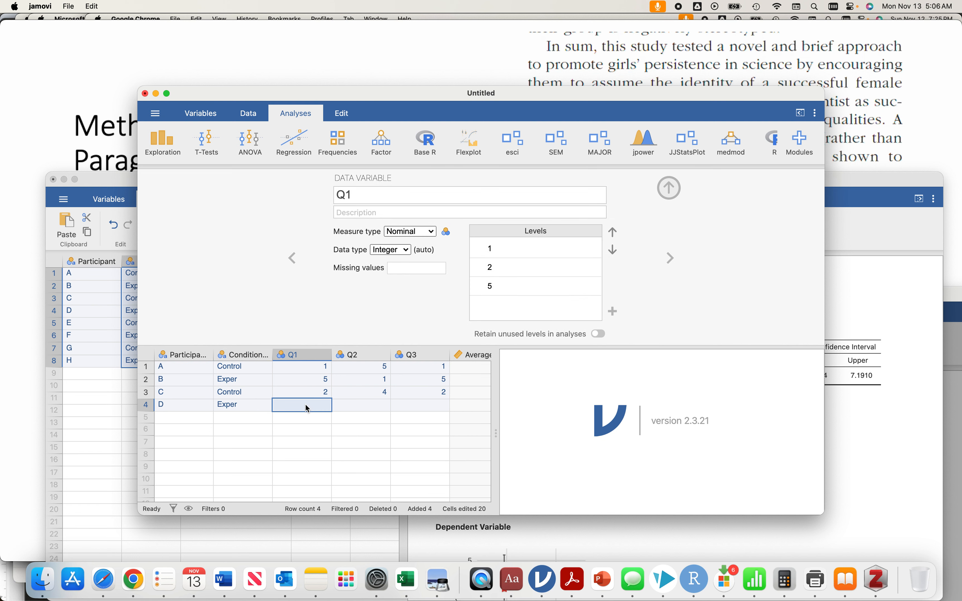
text(4)
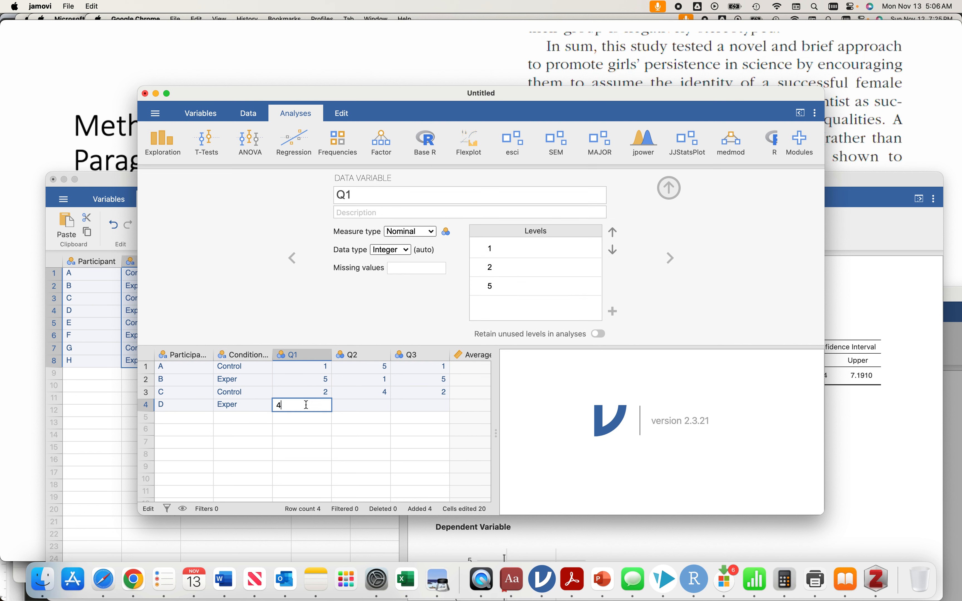
click(358, 405)
text(2)
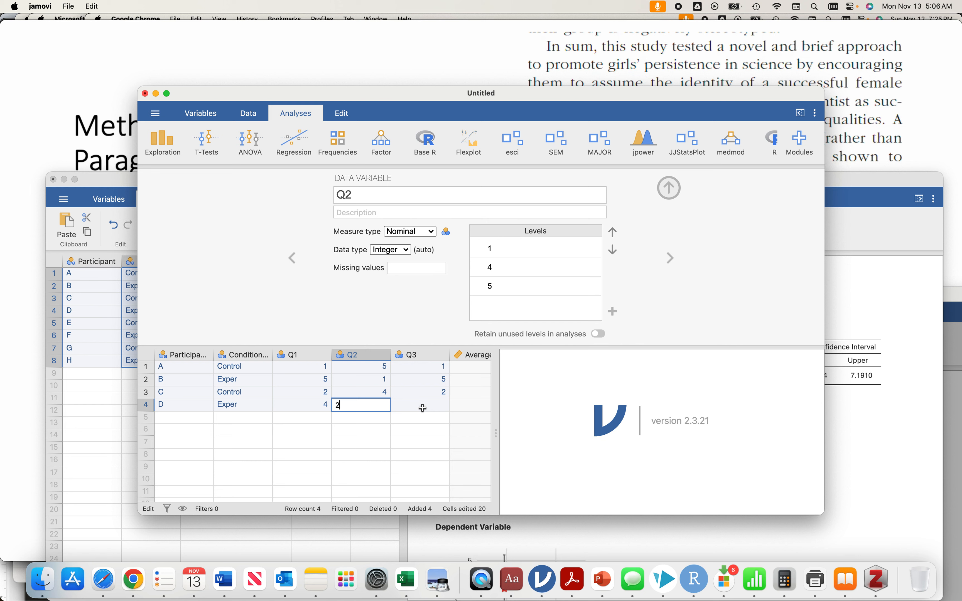
click(422, 409)
text(4)
click(424, 429)
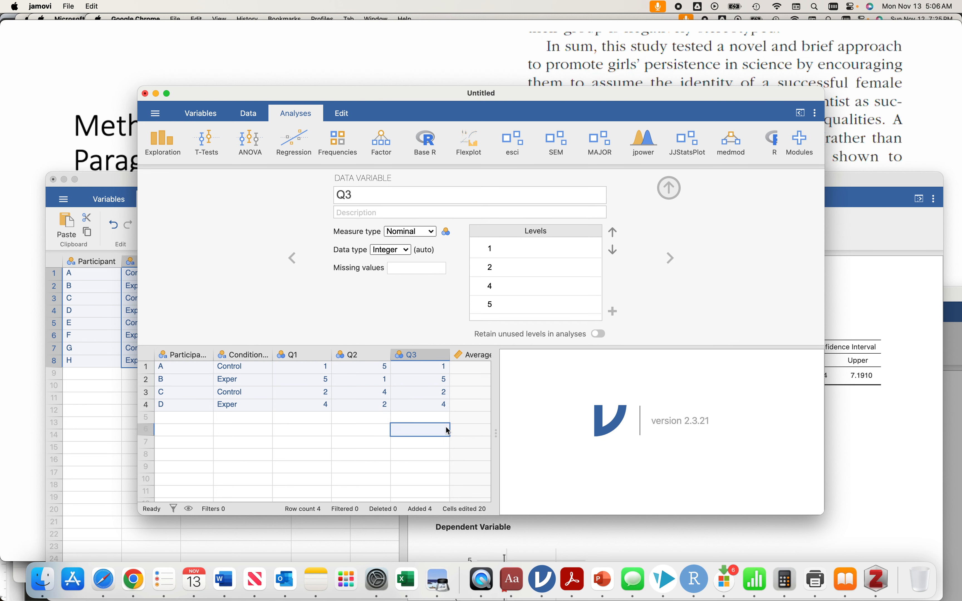
- Create an Independent Samples T-Test with Condition Code as the grouping variable and Average Scale as the dependent variable
scroll(446, 426, right, 3)
scroll(446, 425, left, 3)
click(207, 141)
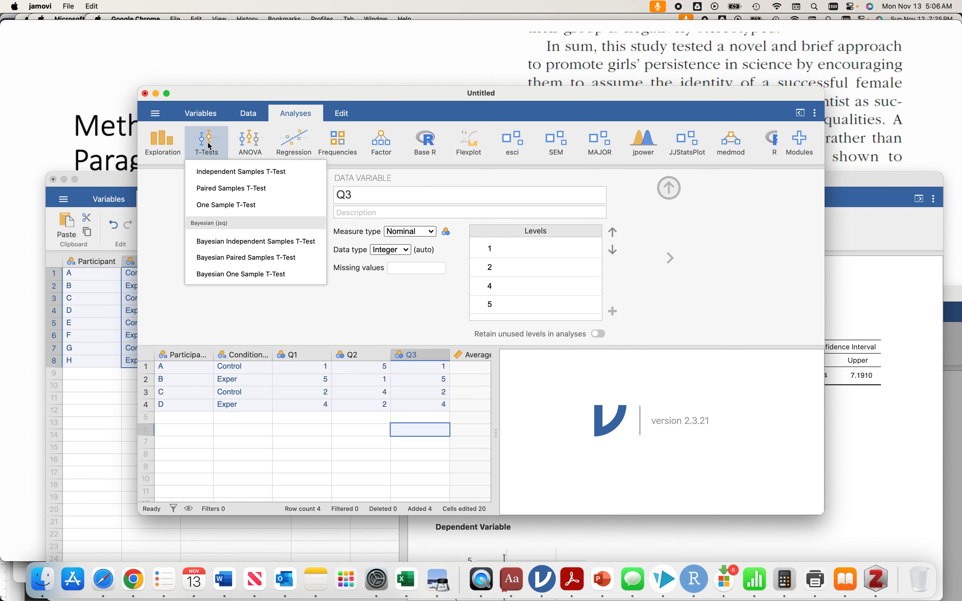
click(224, 172)
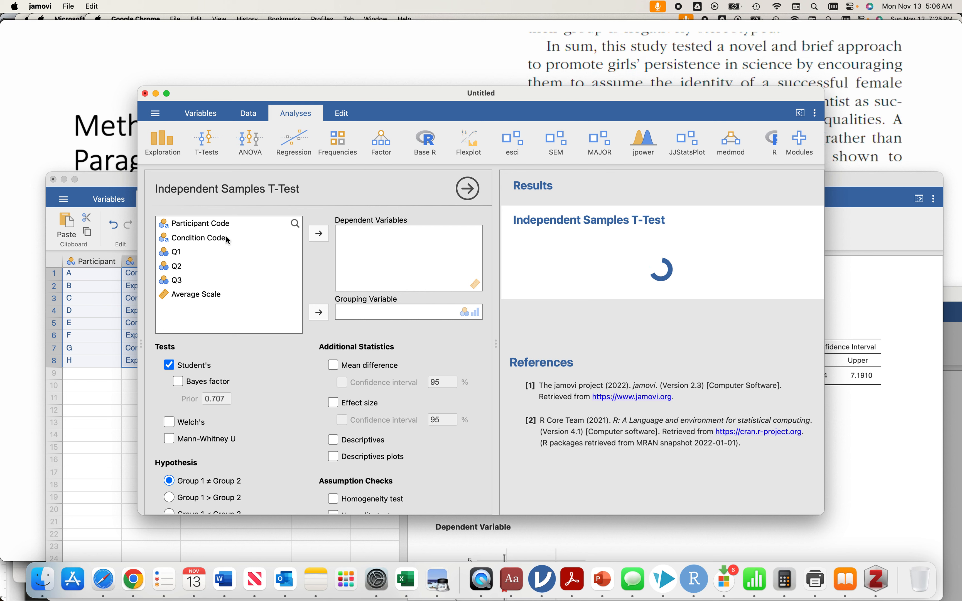
click(201, 238)
click(319, 312)
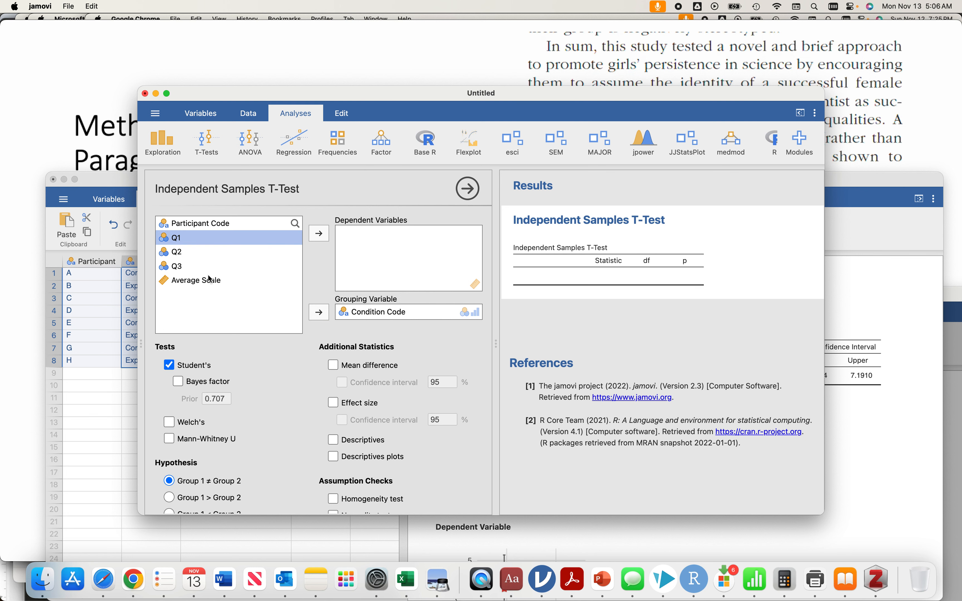
click(207, 280)
click(319, 233)
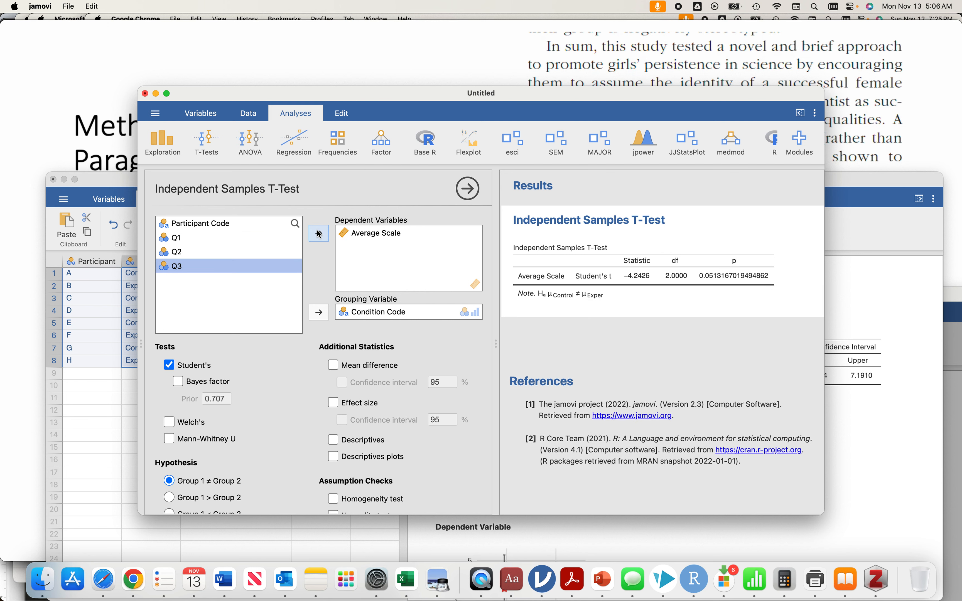
- Add the effect size with its 95% confidence interval, descriptives and descriptives plots to the t-test
click(334, 403)
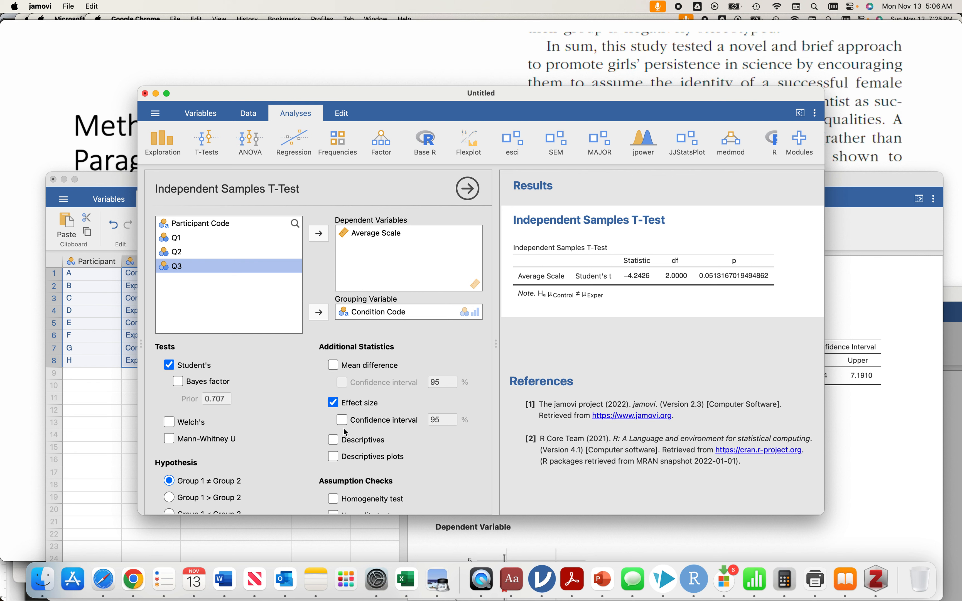
click(343, 420)
click(334, 456)
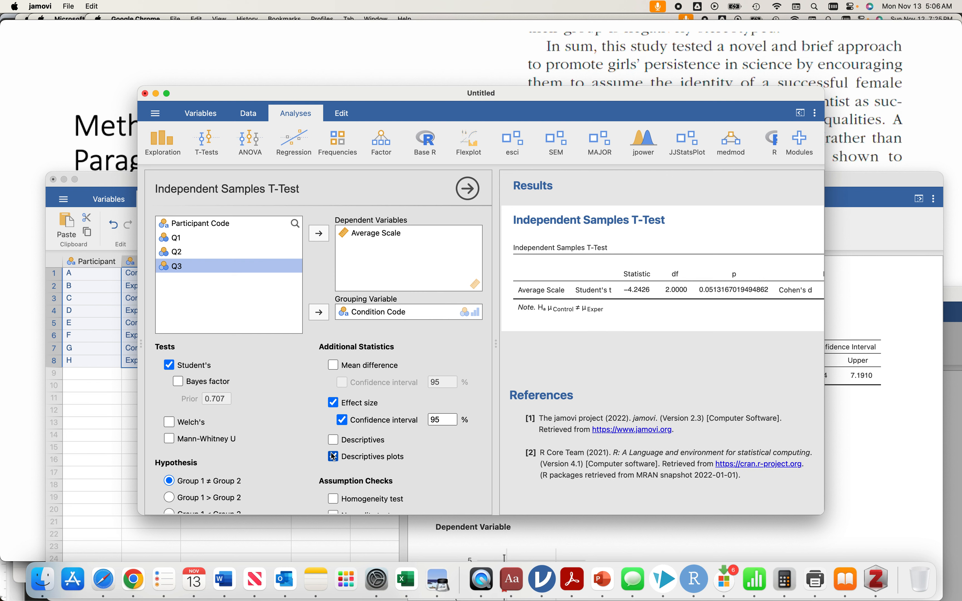
click(333, 441)
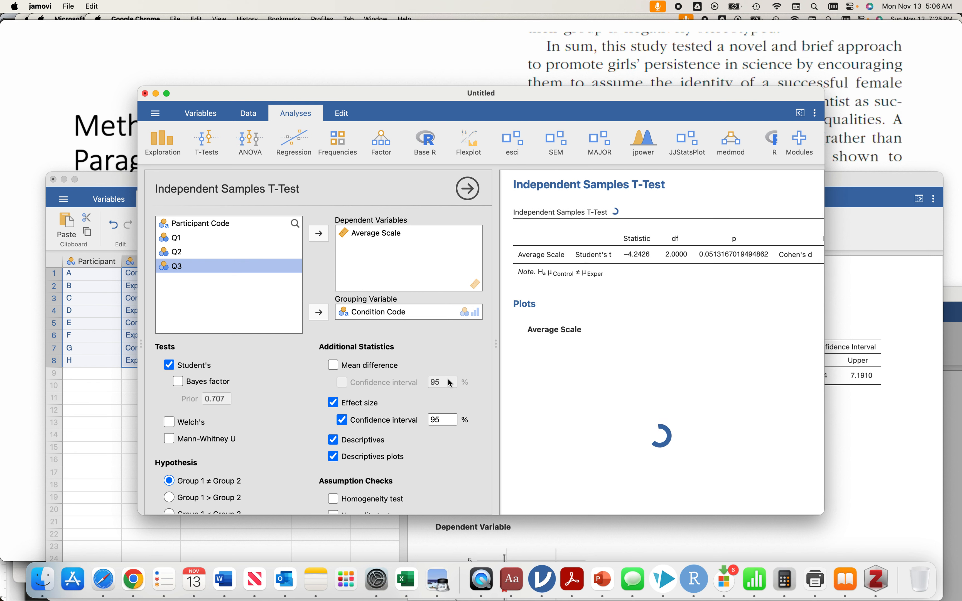
- Examine the Average Scale t-test row across its statistic, df, p-value, Cohen's d and confidence interval limits
scroll(445, 381, down, 3)
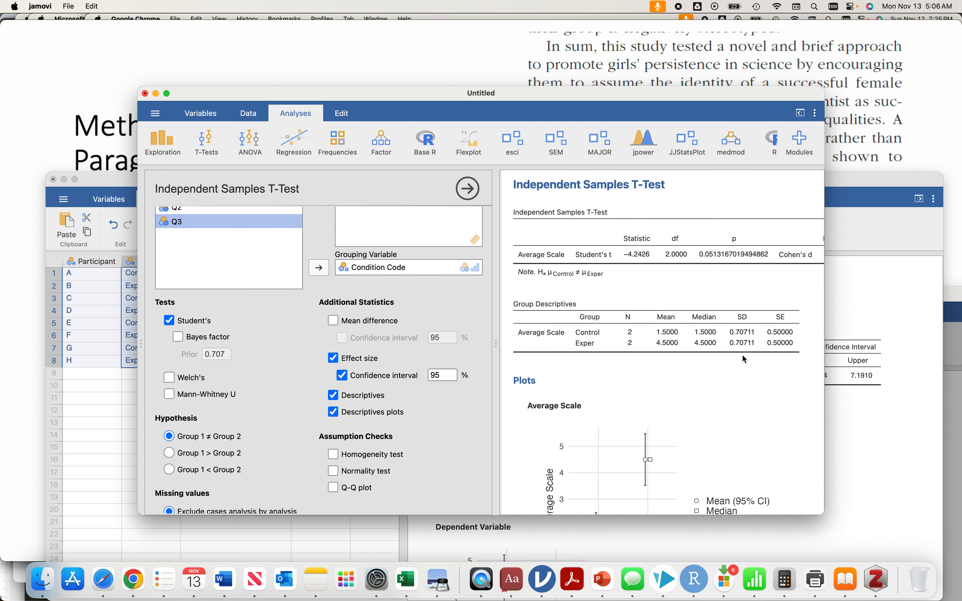
scroll(742, 354, up, 1)
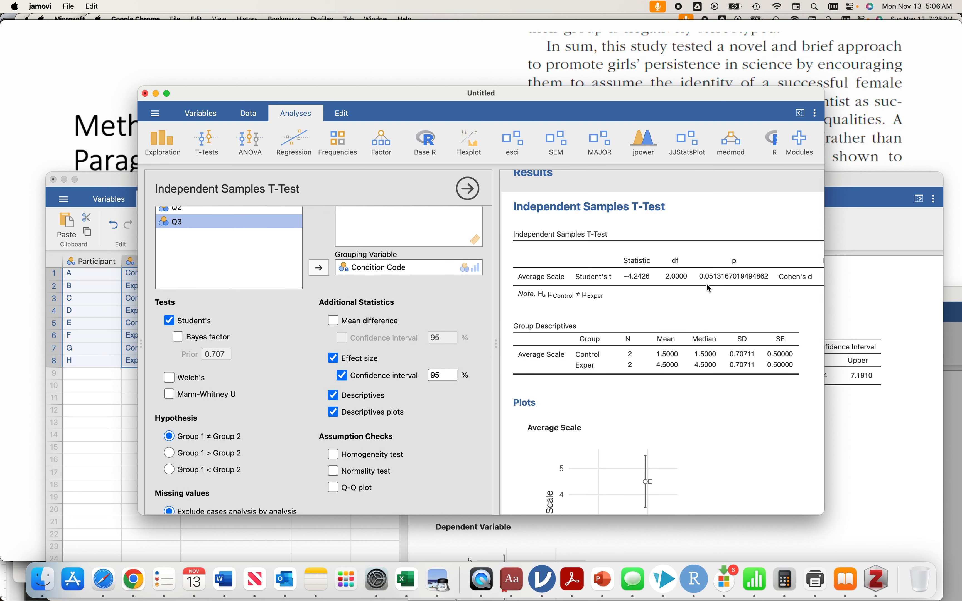
scroll(735, 279, right, 3)
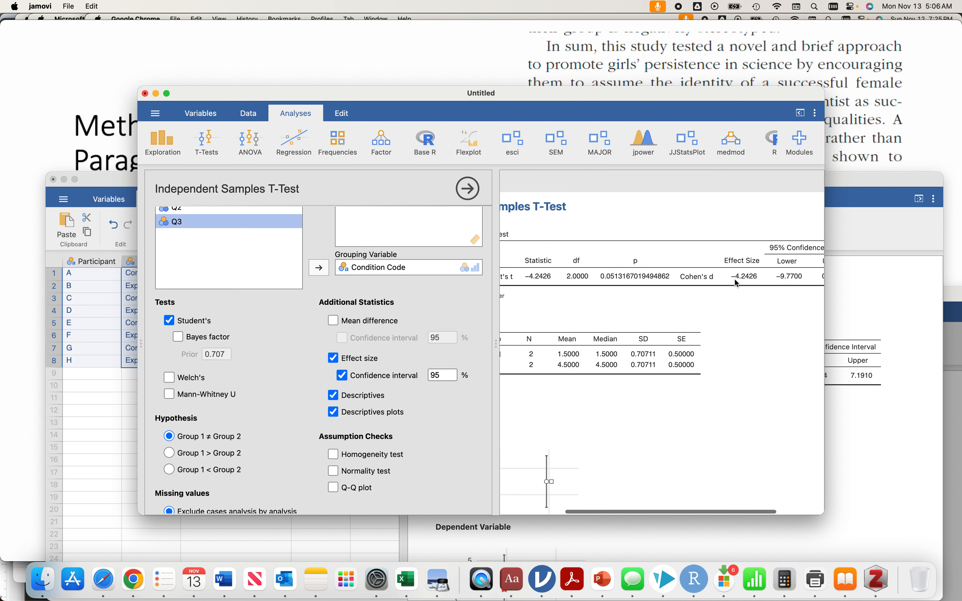
scroll(735, 280, right, 1)
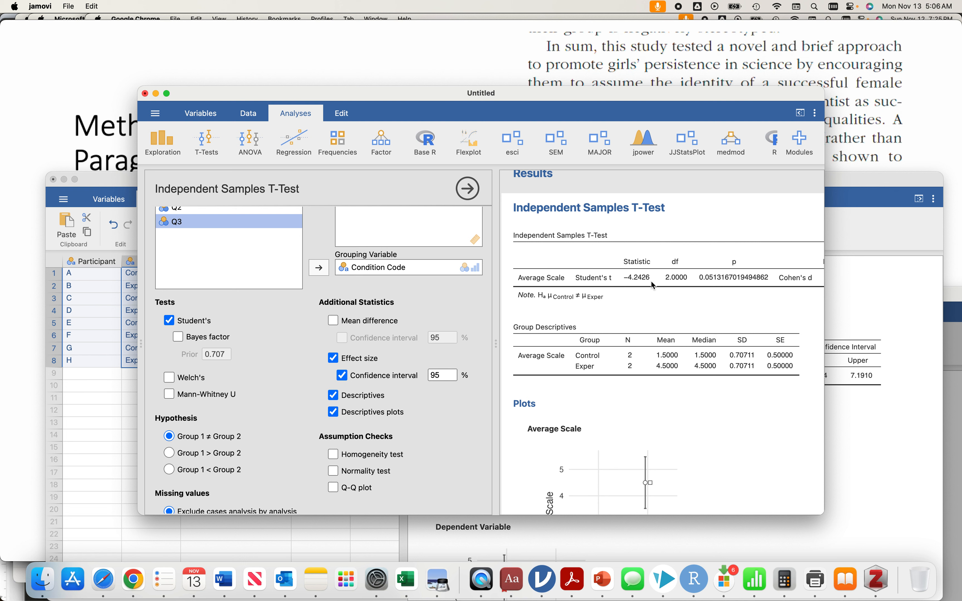
scroll(677, 277, right, 2)
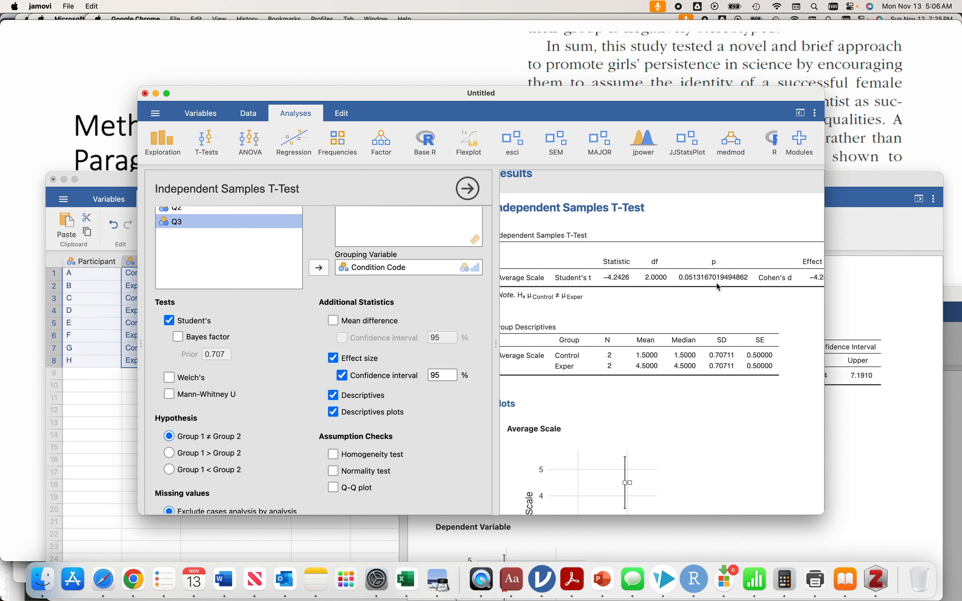
scroll(717, 284, right, 3)
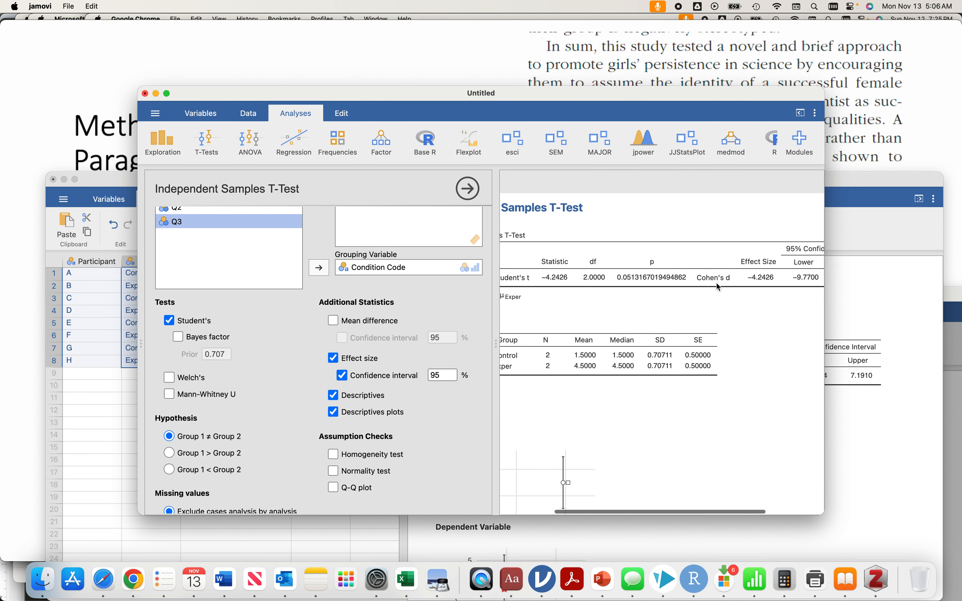
scroll(718, 282, right, 2)
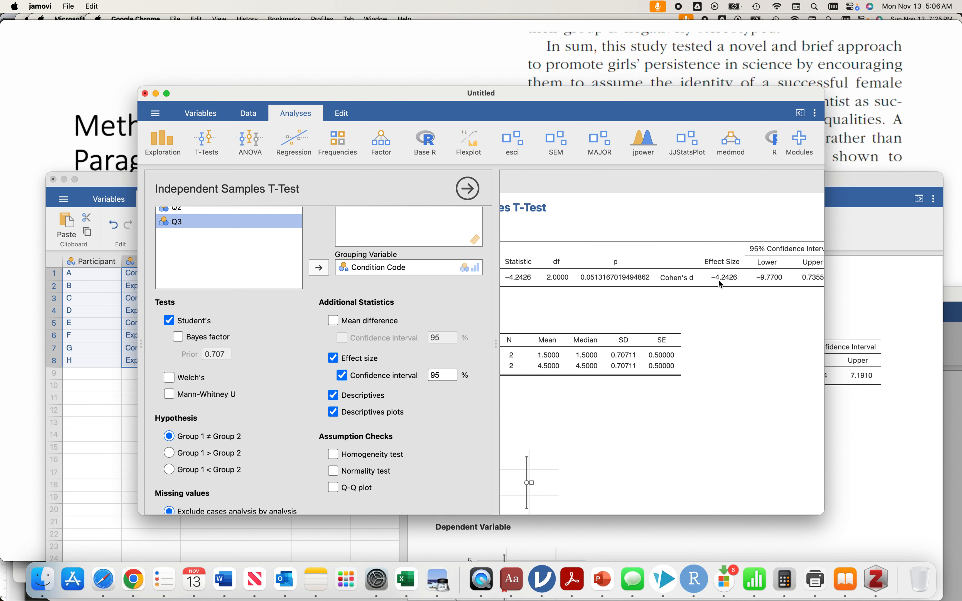
scroll(719, 281, right, 2)
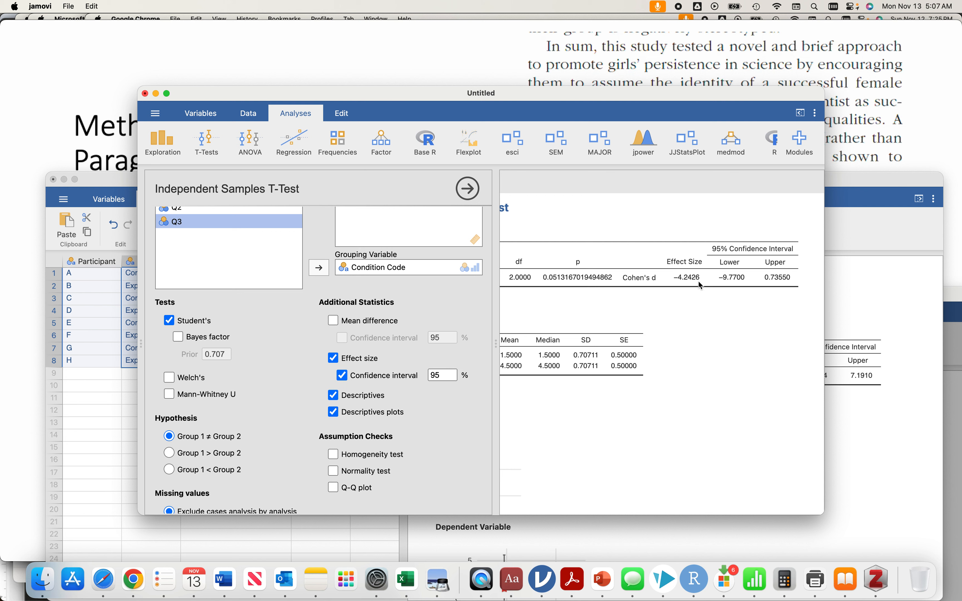
scroll(678, 321, left, 6)
- Examine the Control and Exper group descriptives and the Average Scale plot alongside the effect size interval
scroll(678, 321, down, 5)
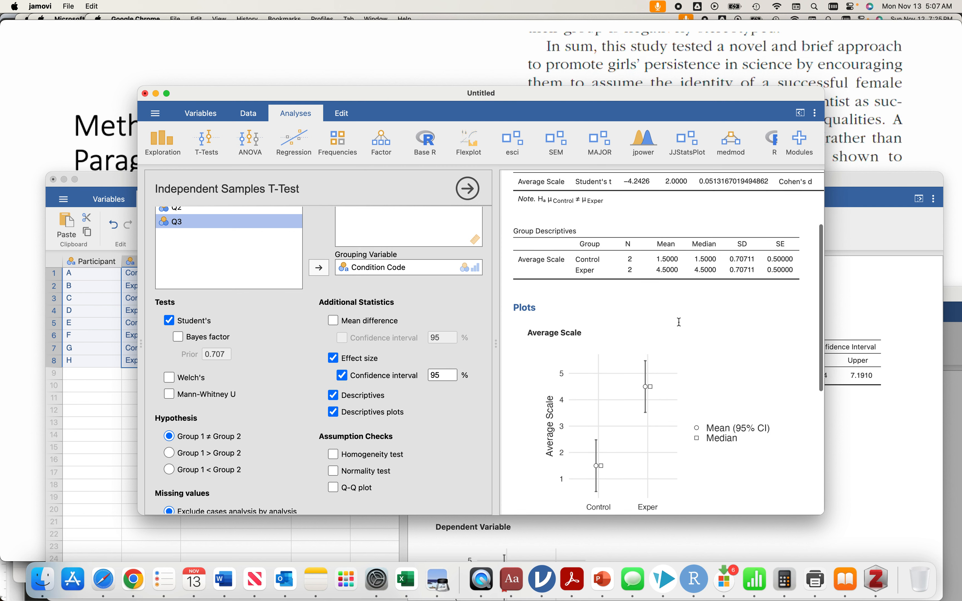
scroll(744, 322, up, 5)
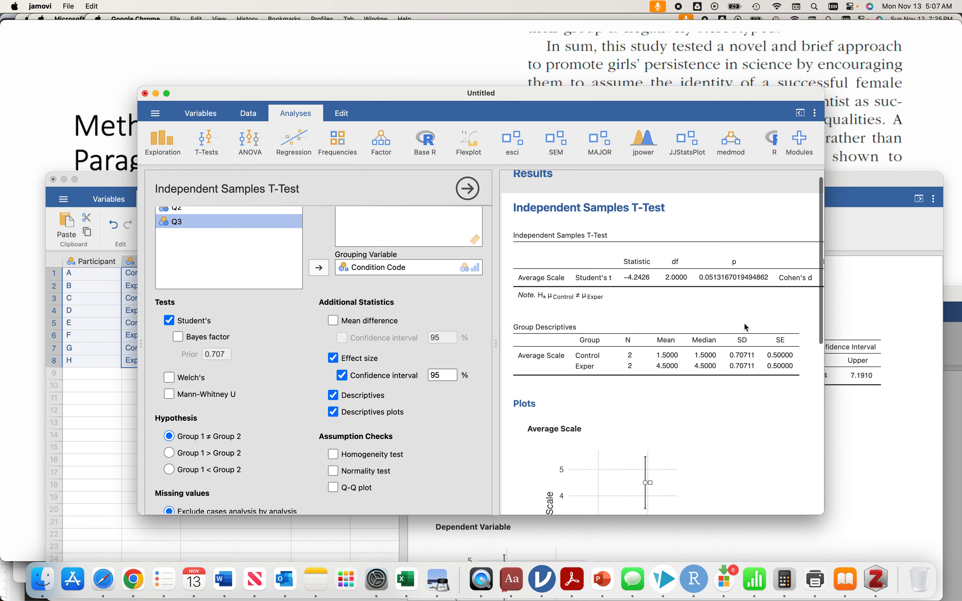
scroll(751, 314, right, 2)
scroll(757, 307, right, 3)
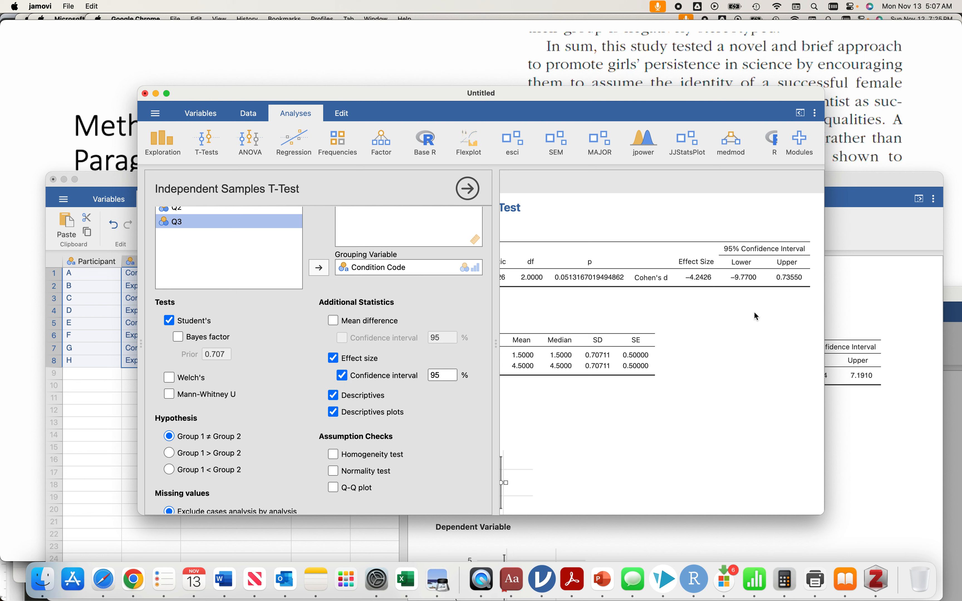
scroll(729, 323, left, 3)
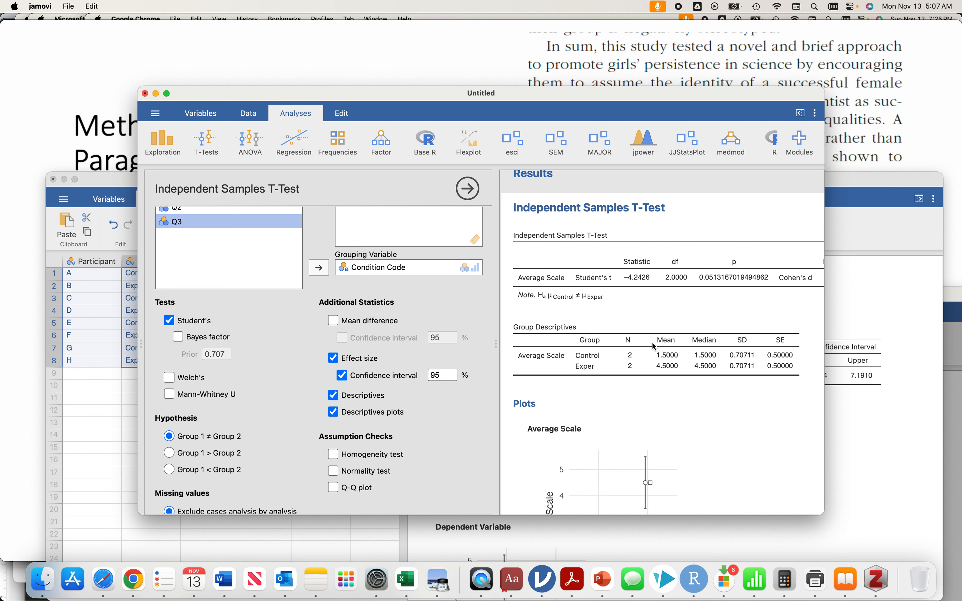
scroll(688, 405, down, 2)
scroll(688, 405, down, 5)
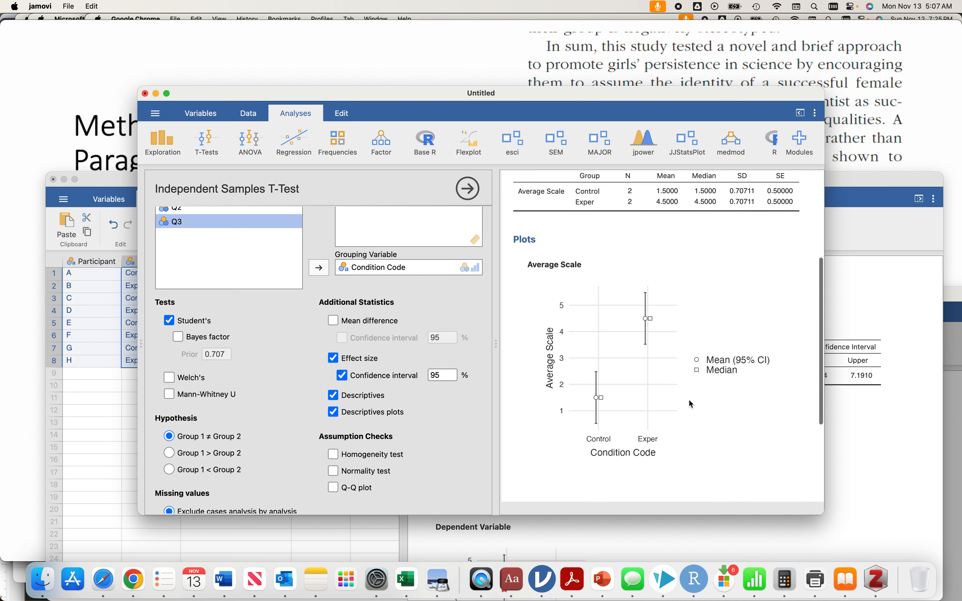
scroll(689, 404, up, 6)
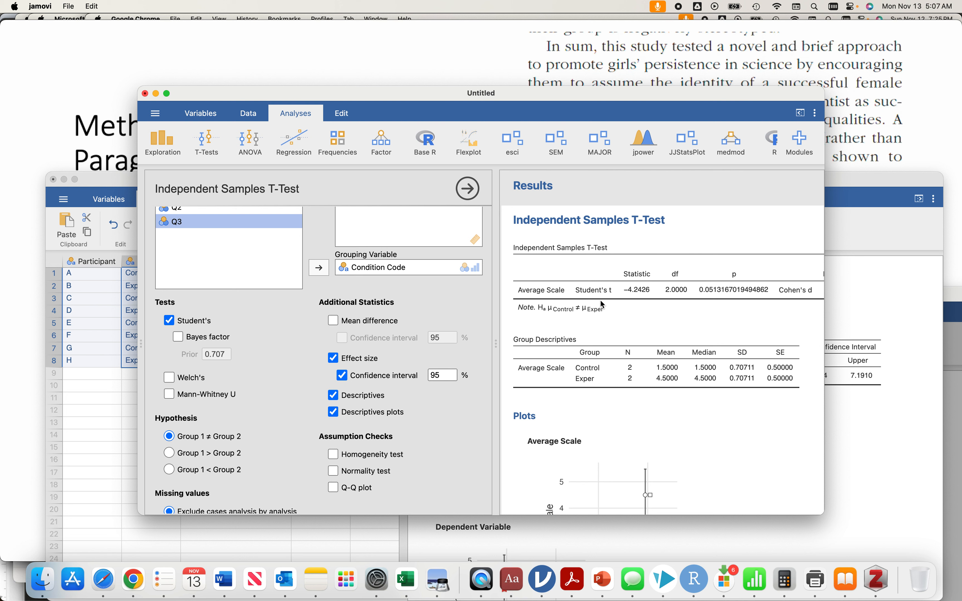
- Review the p-value and effect size in the t-test table again, along with the group means, standard deviations and plot
scroll(635, 320, right, 3)
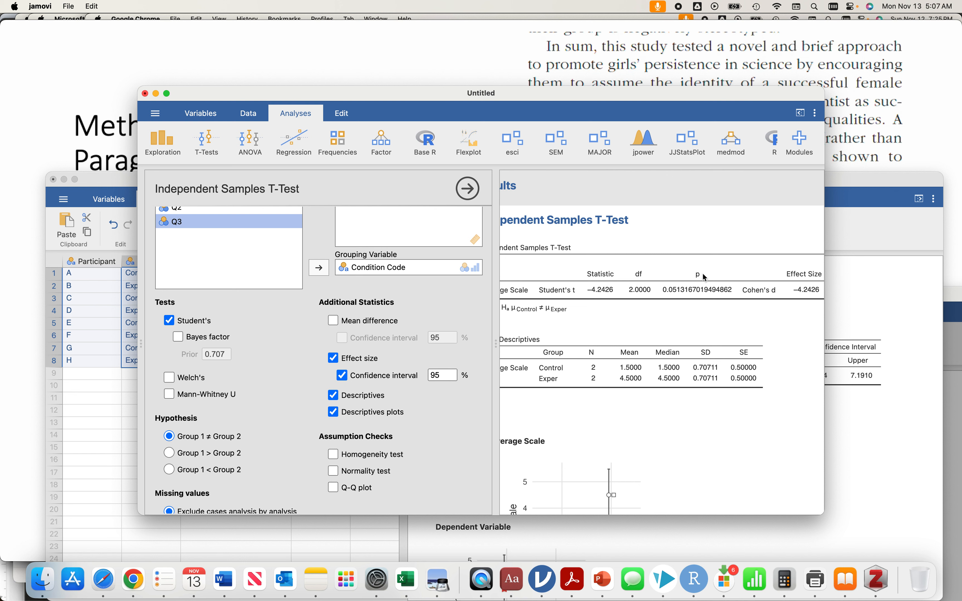
scroll(702, 273, right, 2)
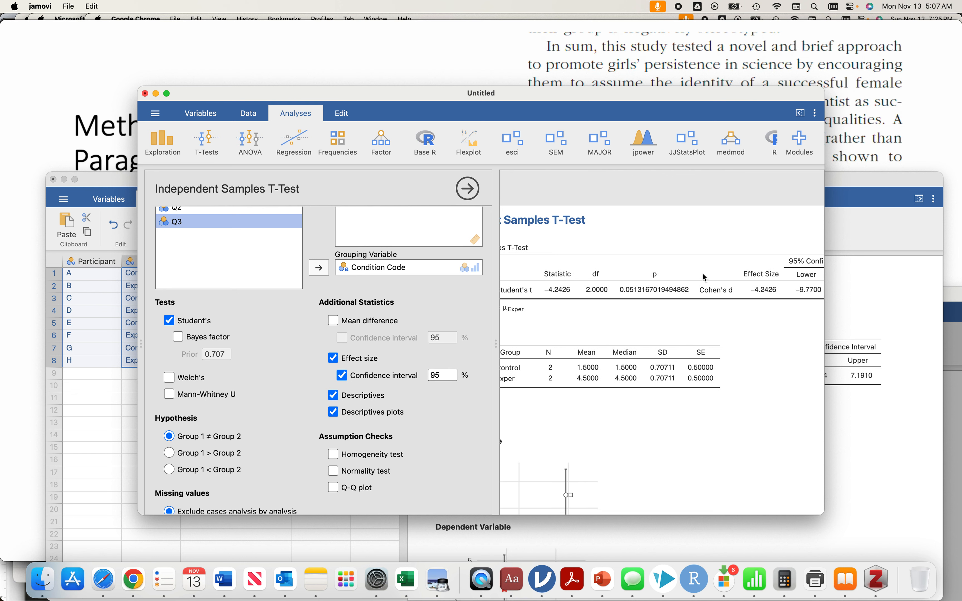
scroll(706, 278, right, 2)
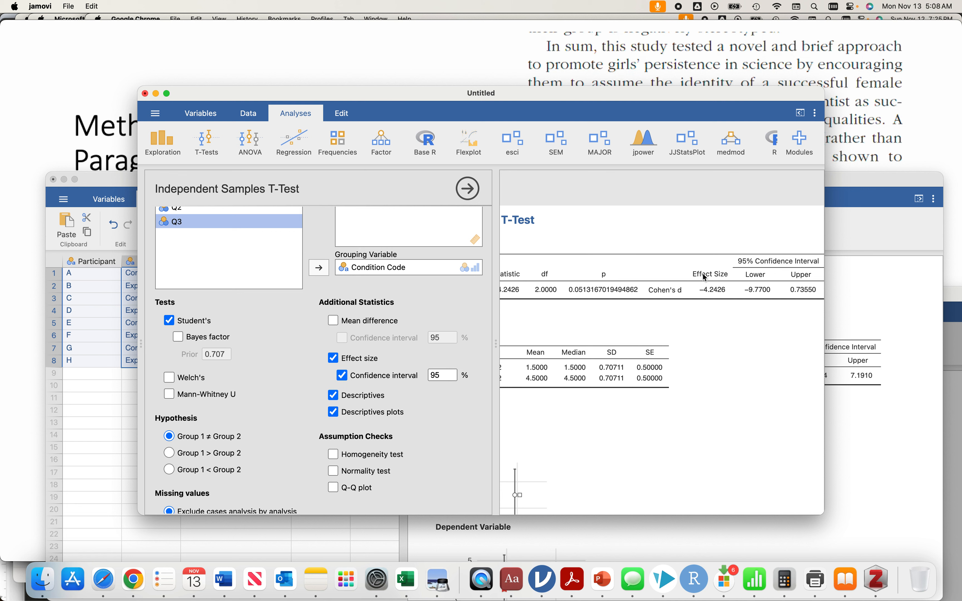
scroll(707, 277, left, 5)
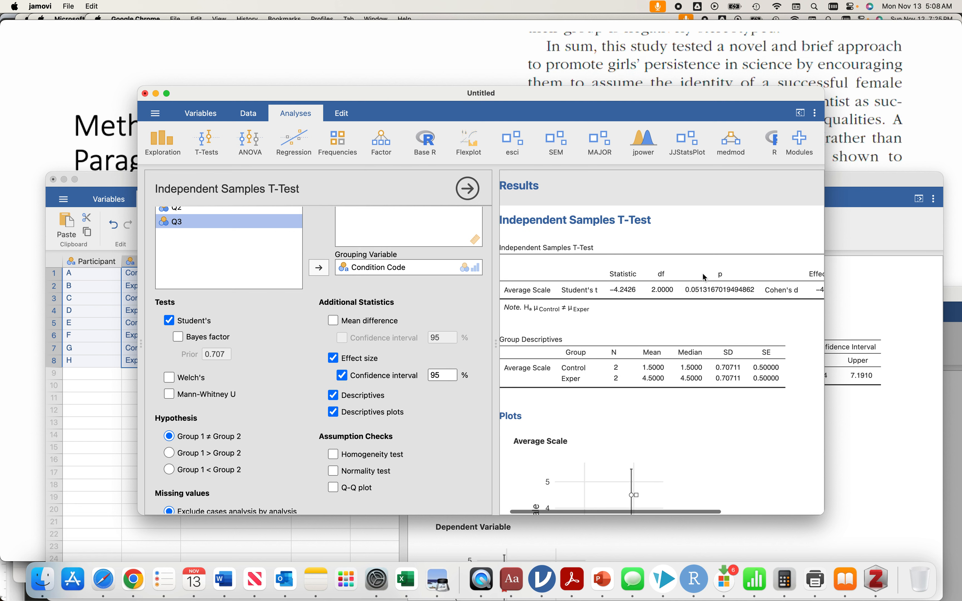
scroll(706, 278, right, 2)
scroll(706, 277, left, 2)
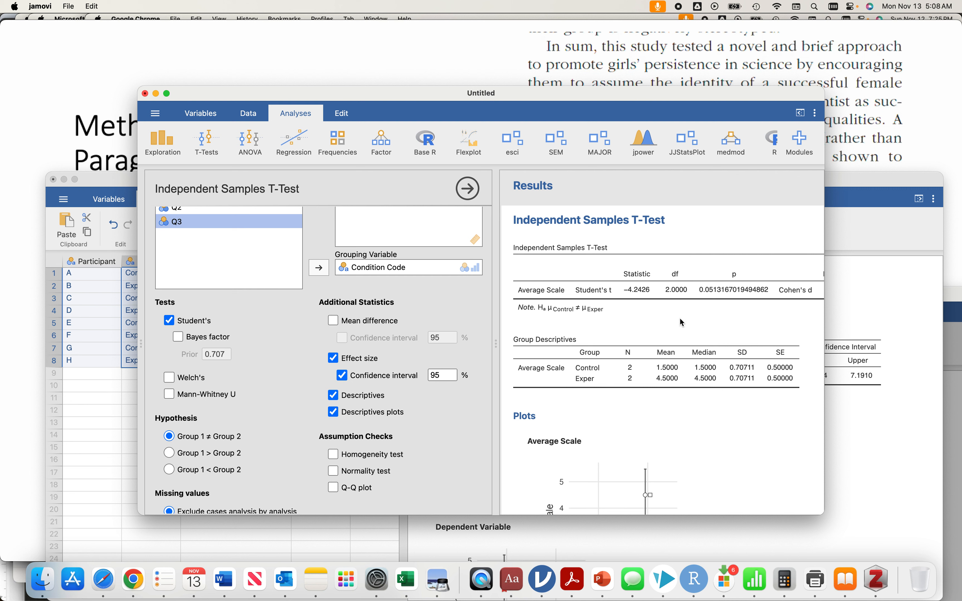
scroll(680, 320, down, 3)
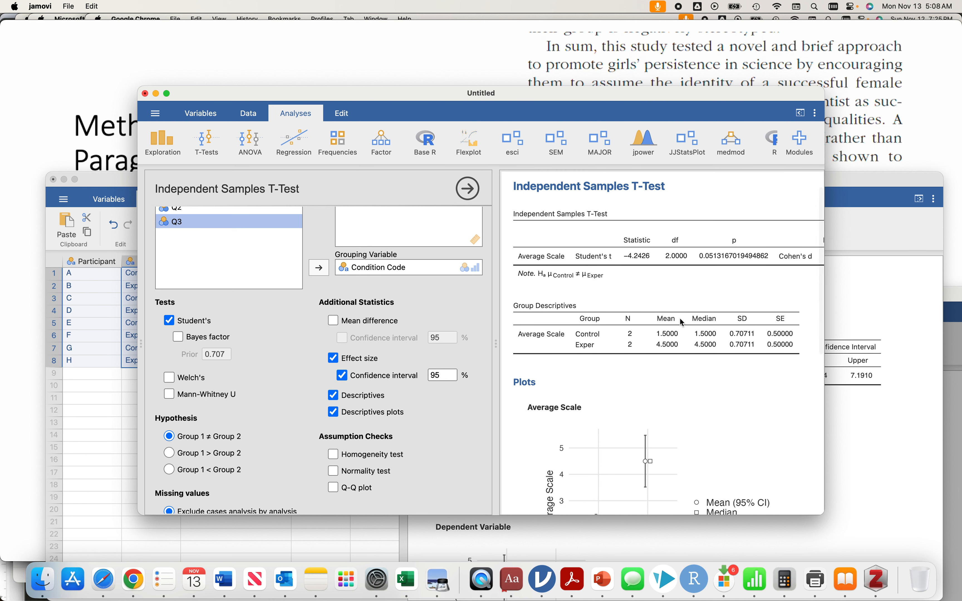
scroll(680, 319, down, 1)
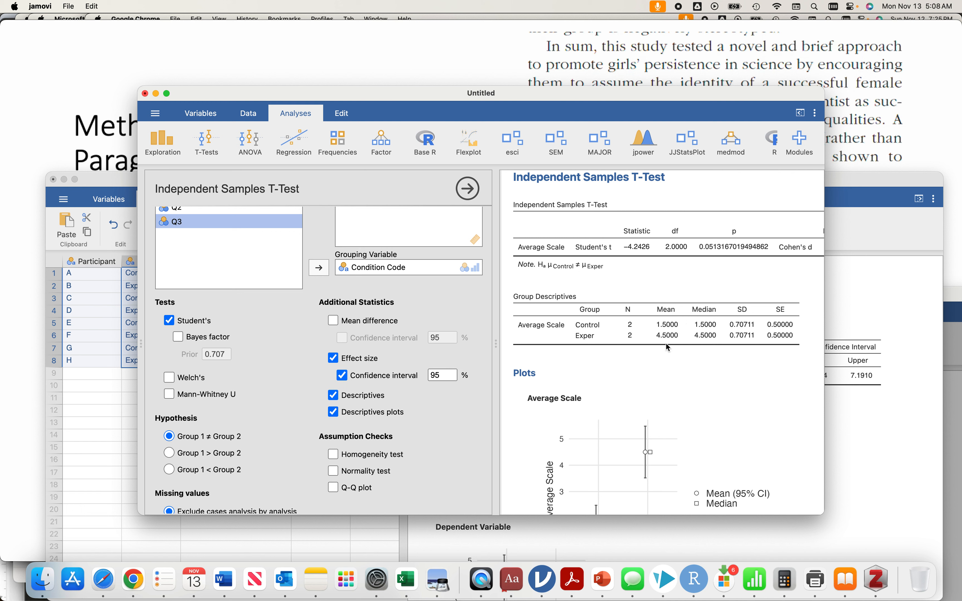
scroll(721, 346, up, 2)
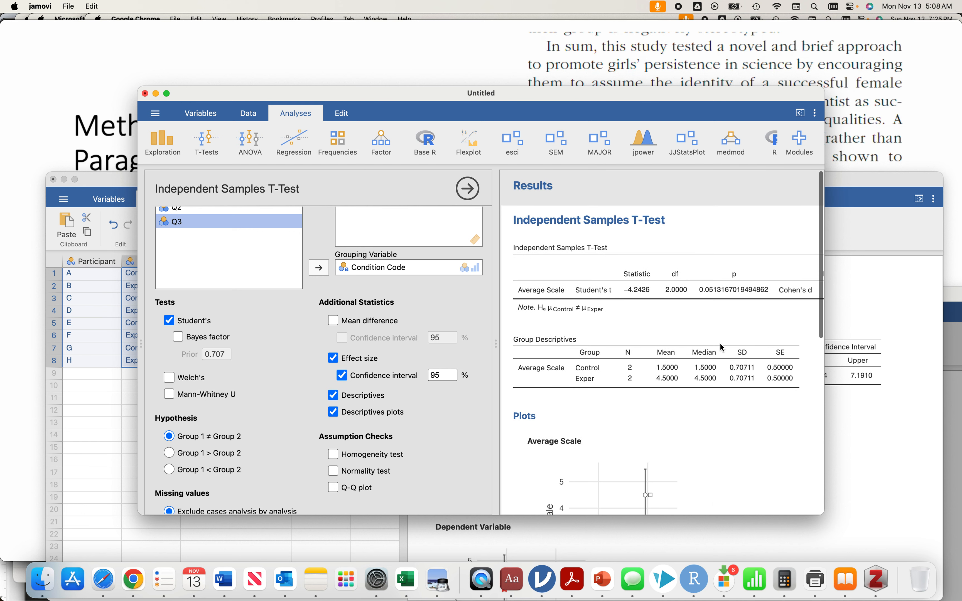
scroll(721, 347, right, 2)
scroll(720, 344, right, 1)
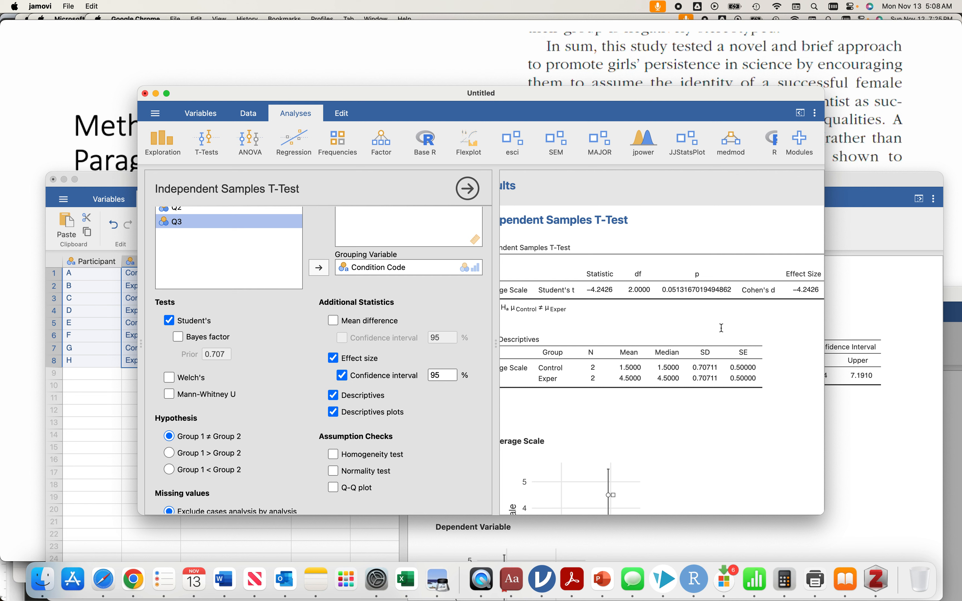
scroll(724, 336, left, 2)
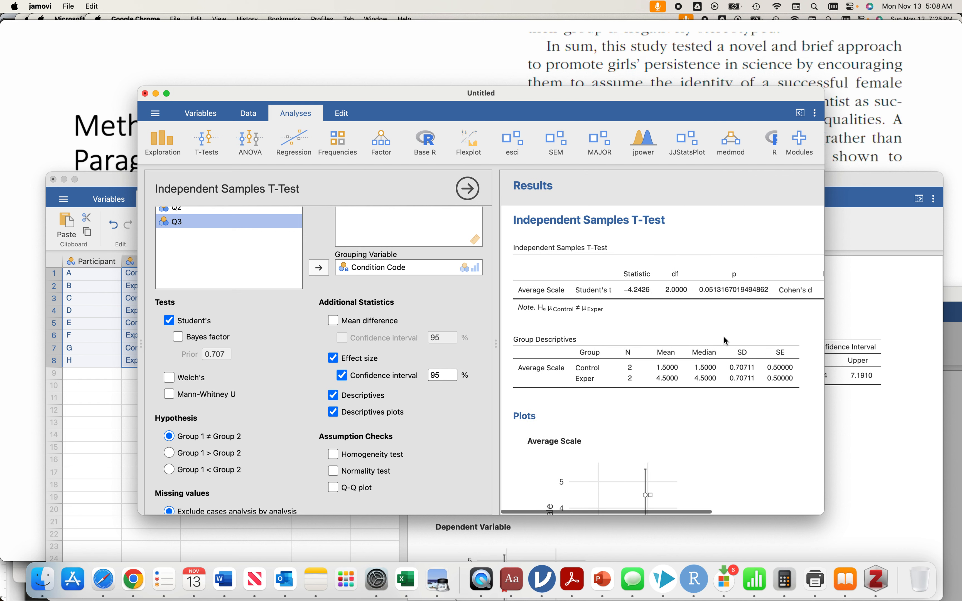
scroll(724, 336, down, 8)
scroll(724, 337, up, 5)
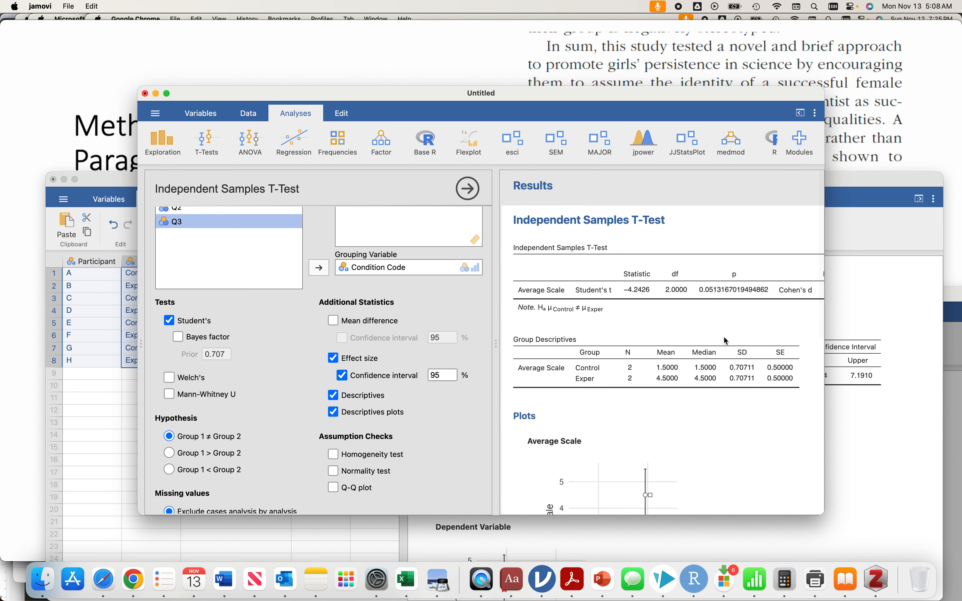